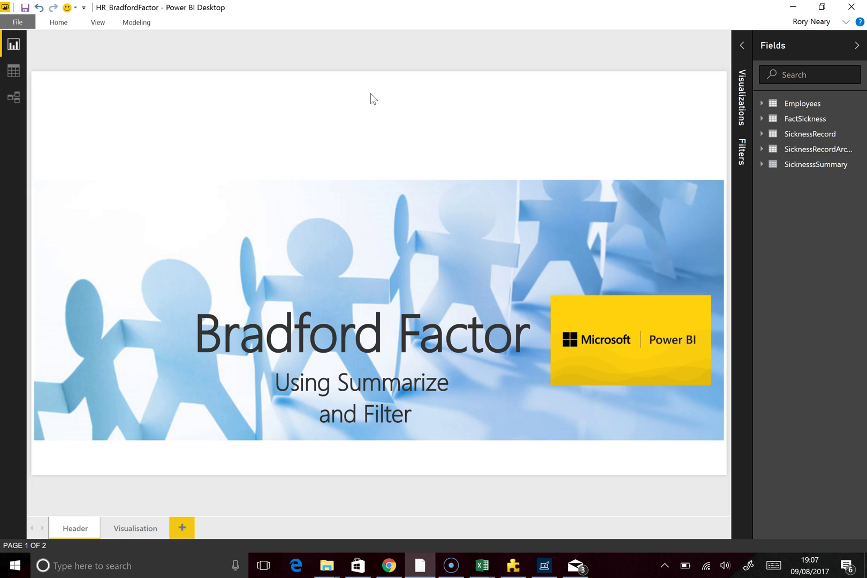
Switch to Chrome and review the Bradford Factor formula in the Calculation section of the Wikipedia article
left_click(399, 571)
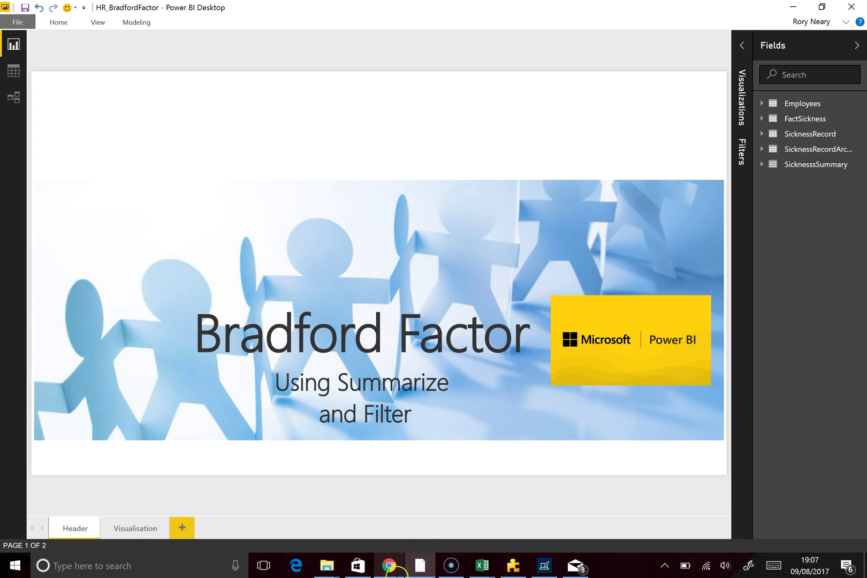
mouse_move(392, 570)
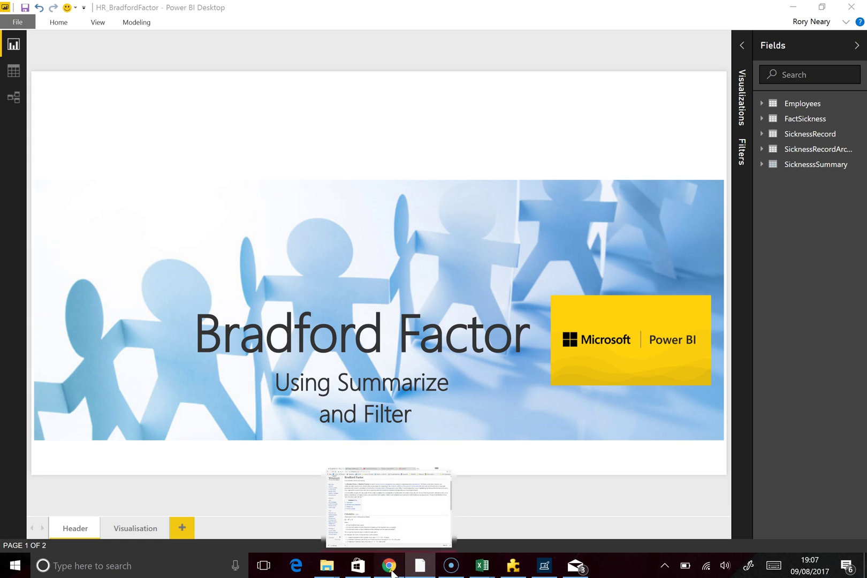
left_click(369, 528)
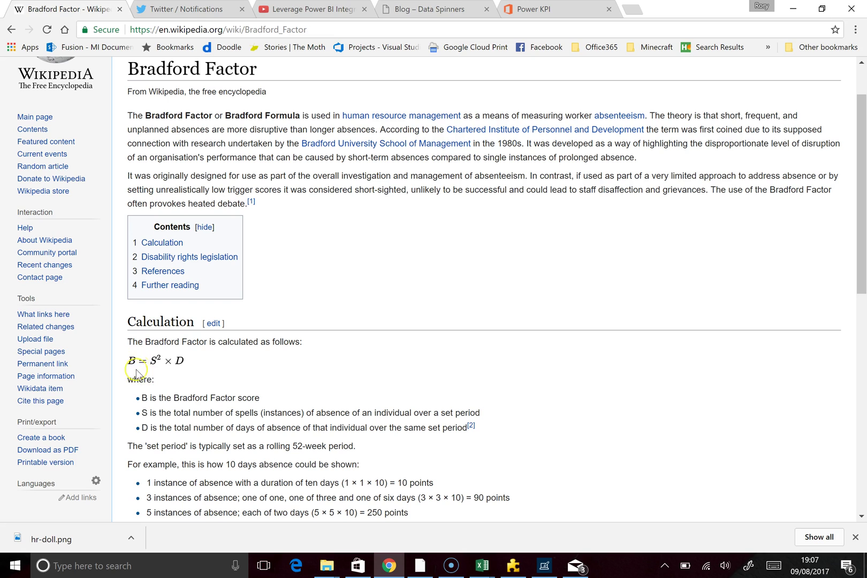
left_click(155, 364)
Switch to the Book1 workbook in Excel and inspect the Episodes, Days Sick and Bradford Factor cells in row 4
mouse_move(478, 572)
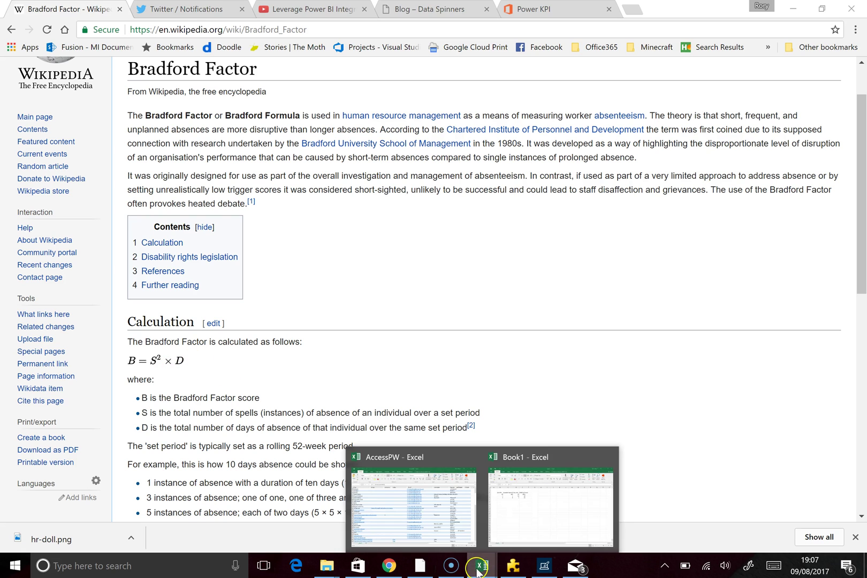
left_click(524, 518)
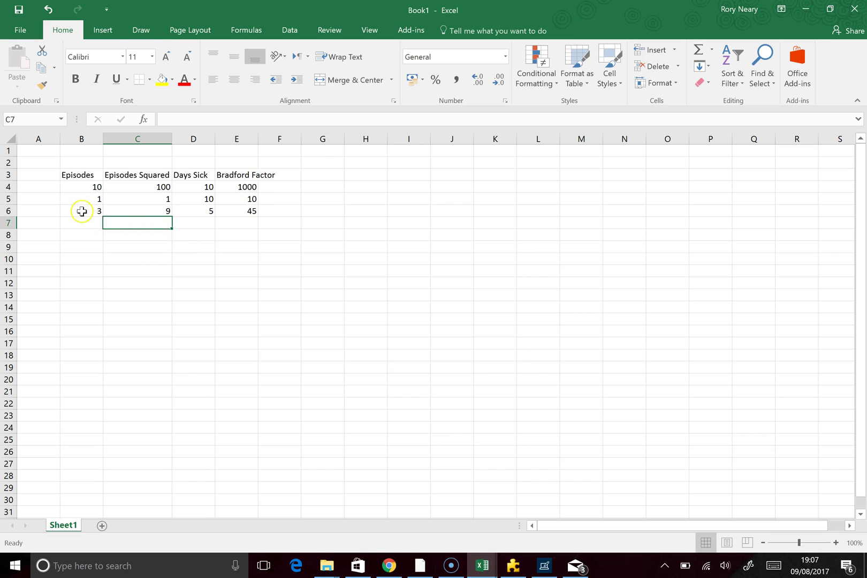
left_click(80, 186)
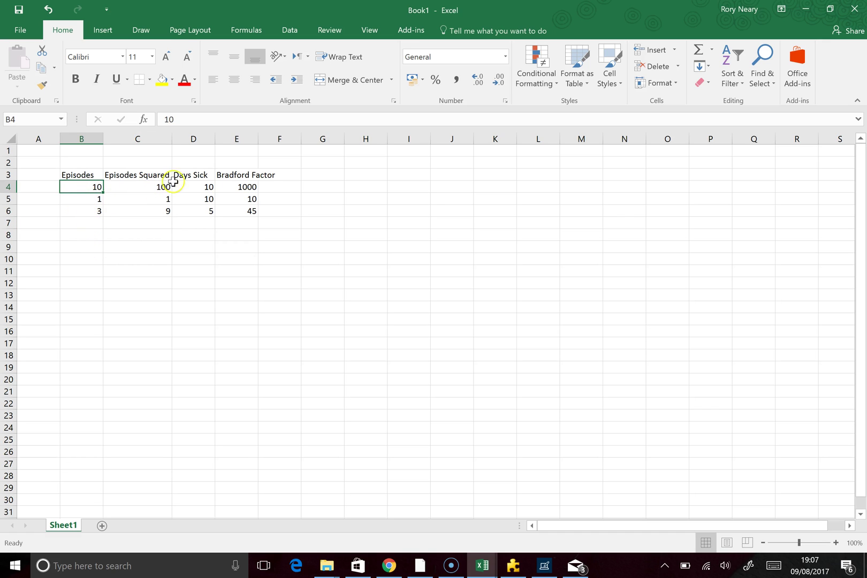
left_click(189, 188)
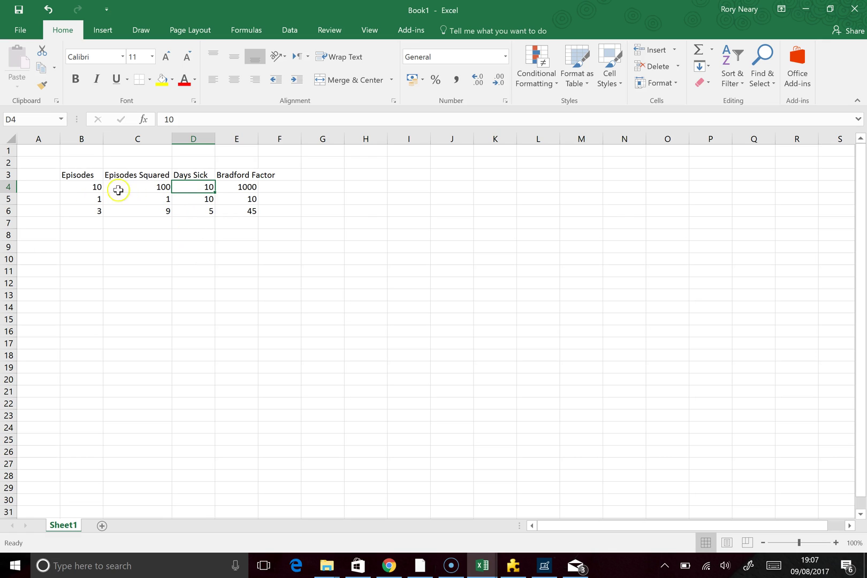
left_click(252, 186)
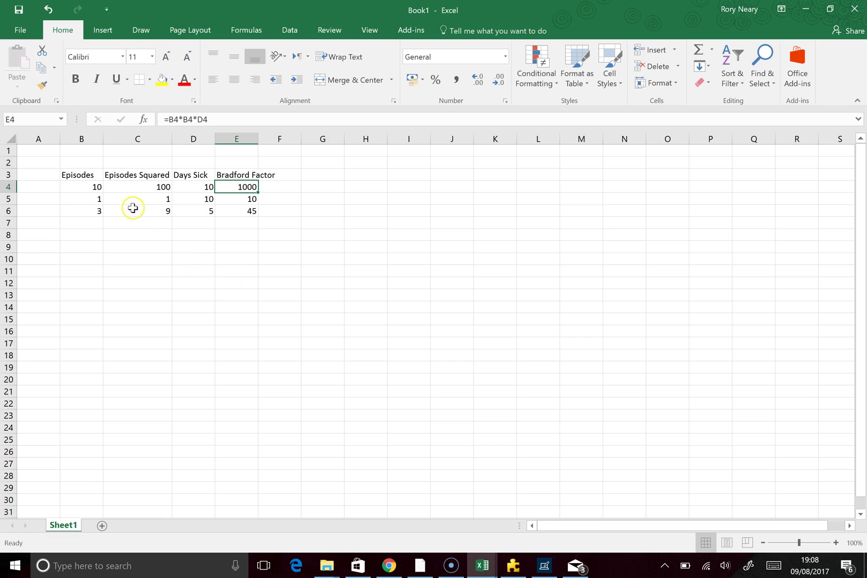
Examine the worked Bradford Factor examples in rows 5 and 6, checking their episodes, squared episodes and days sick
left_click(85, 199)
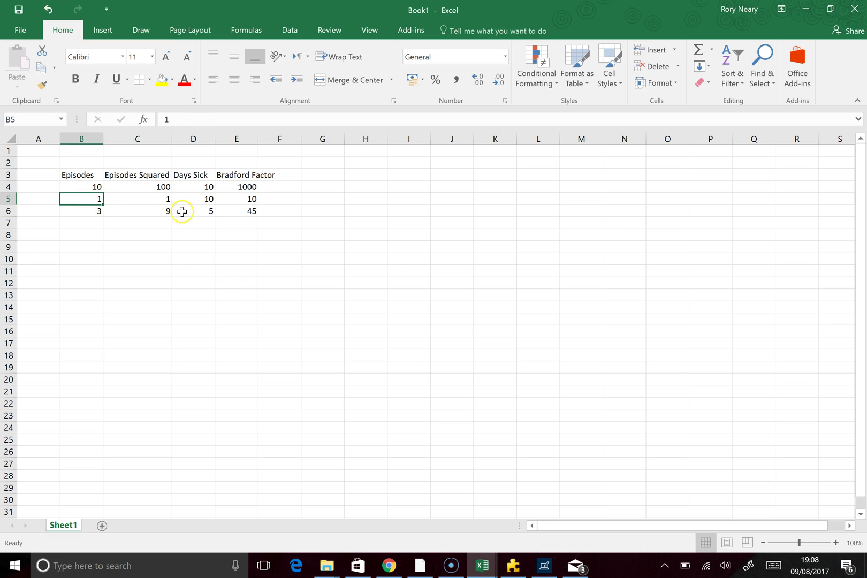
left_click(197, 198)
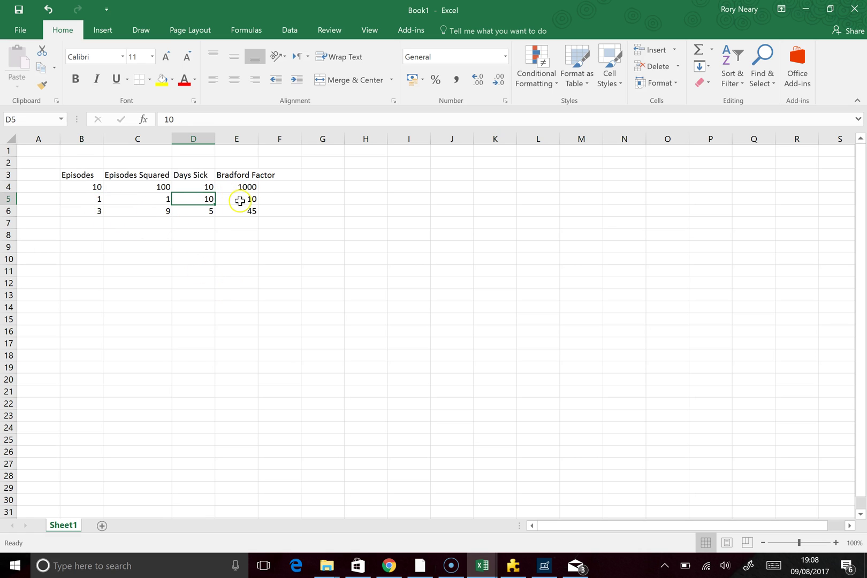
left_click(239, 201)
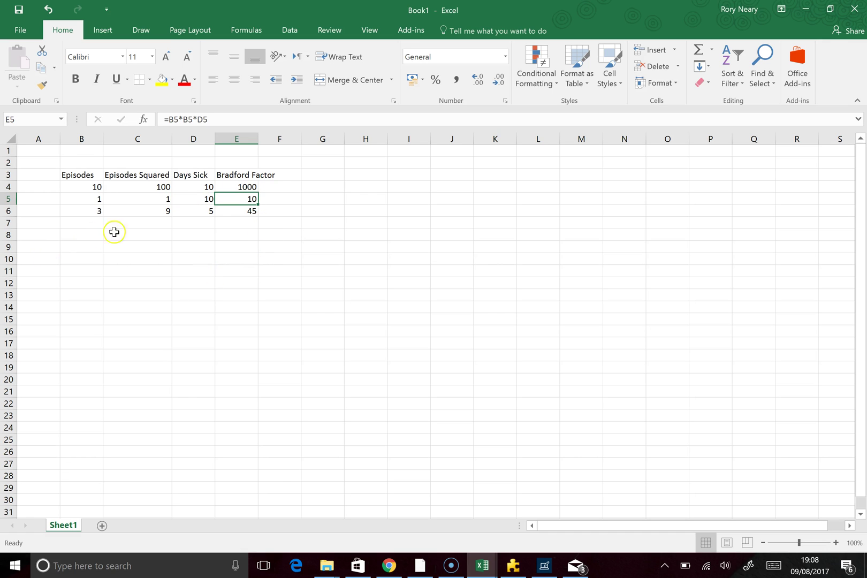
left_click(78, 212)
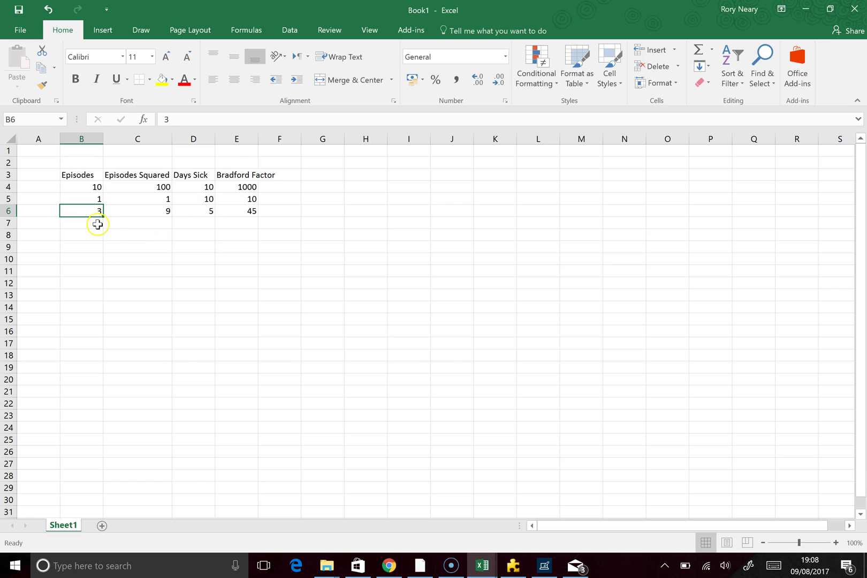
left_click(134, 210)
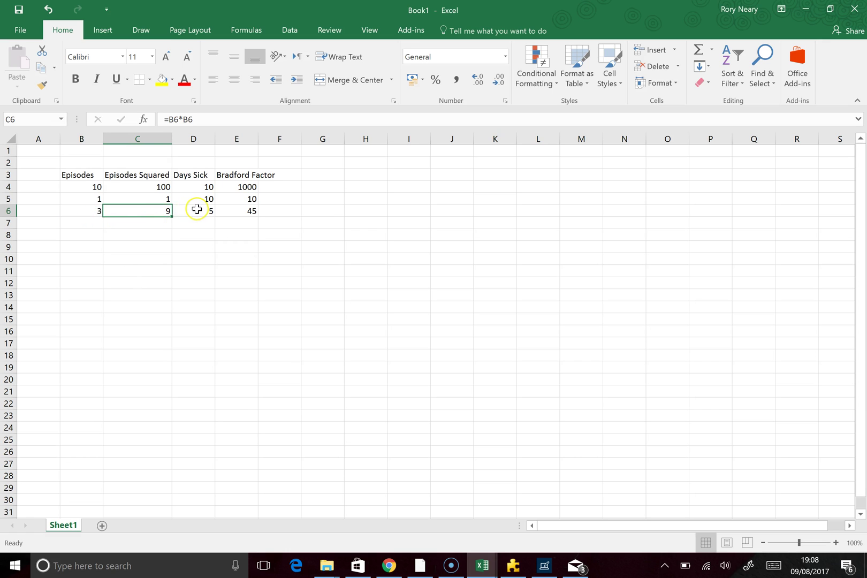
left_click(197, 211)
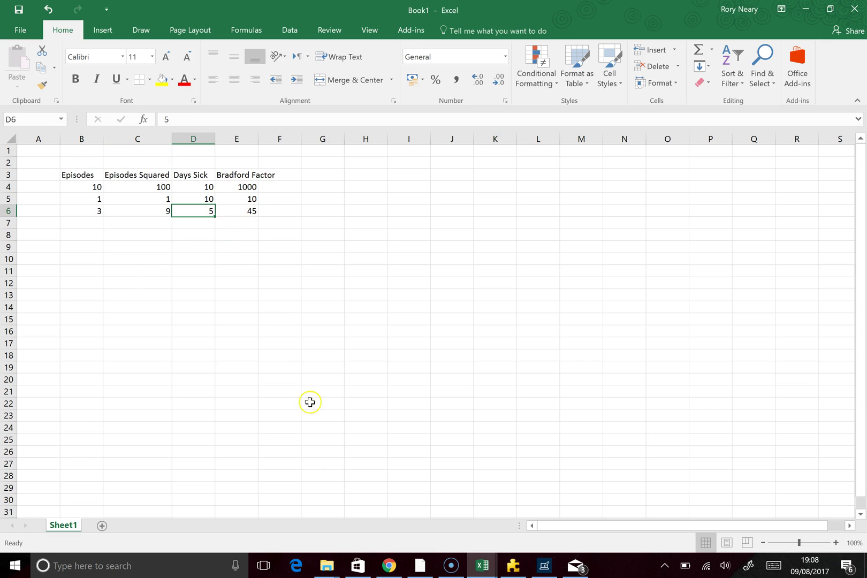
Switch back to the Wikipedia article in Chrome and read the absence examples and the score categories for warnings and dismissal
left_click(389, 565)
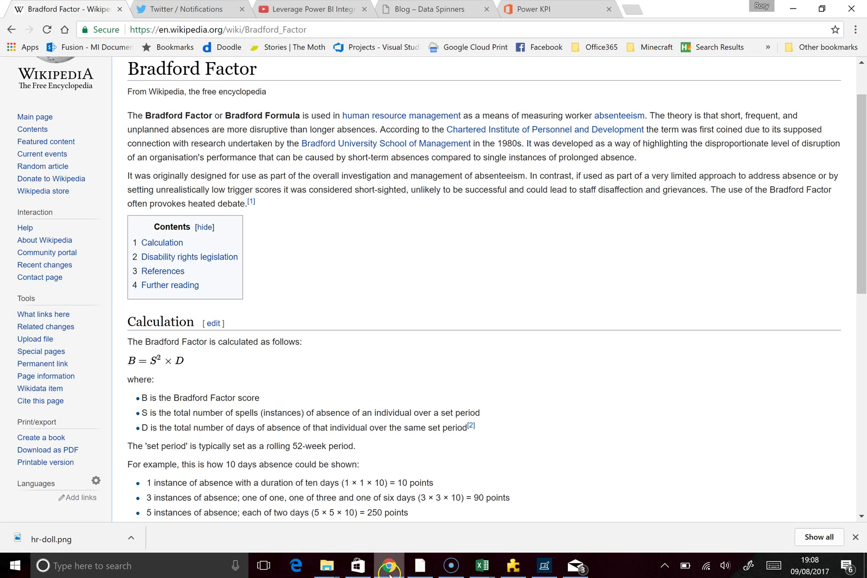
scroll(254, 353, "down", 1)
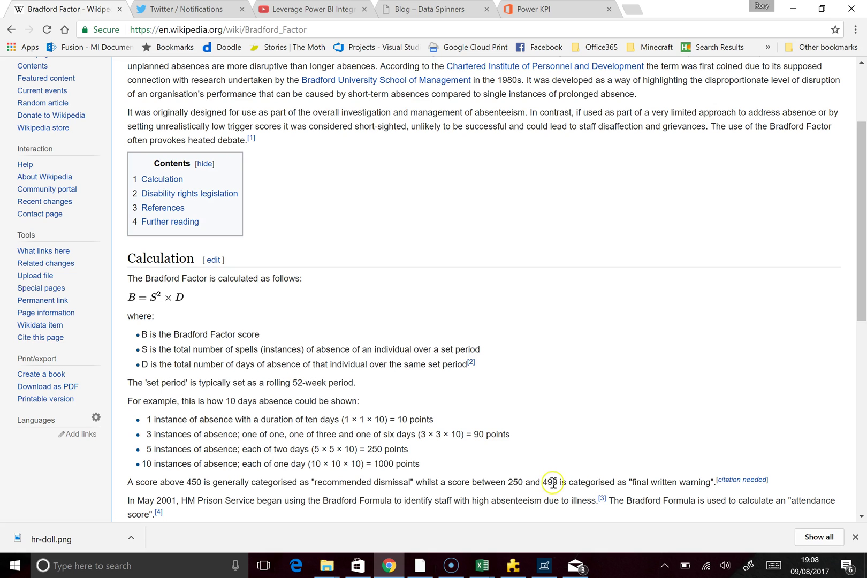
scroll(189, 486, "down", 1)
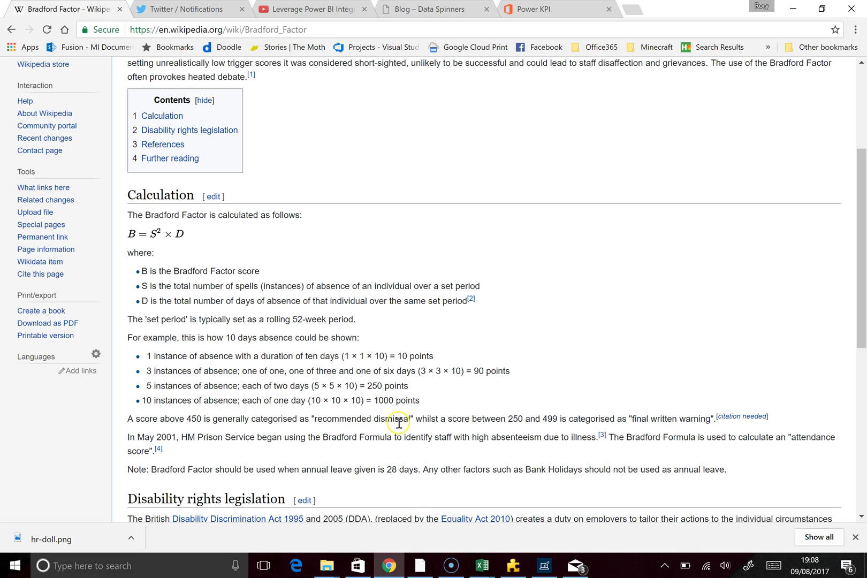
Switch to Power BI Desktop and view the SicknessRecord table's rows in the data view
left_click(420, 571)
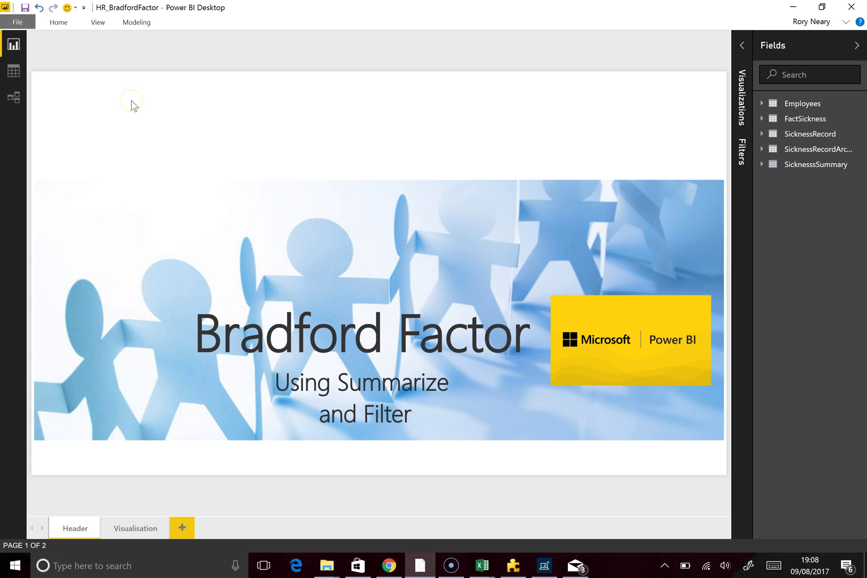
left_click(14, 71)
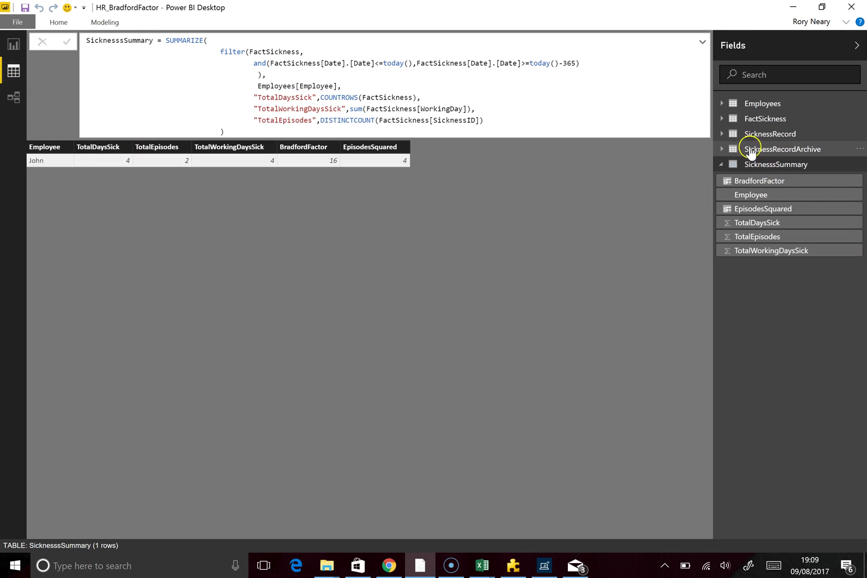
left_click(756, 135)
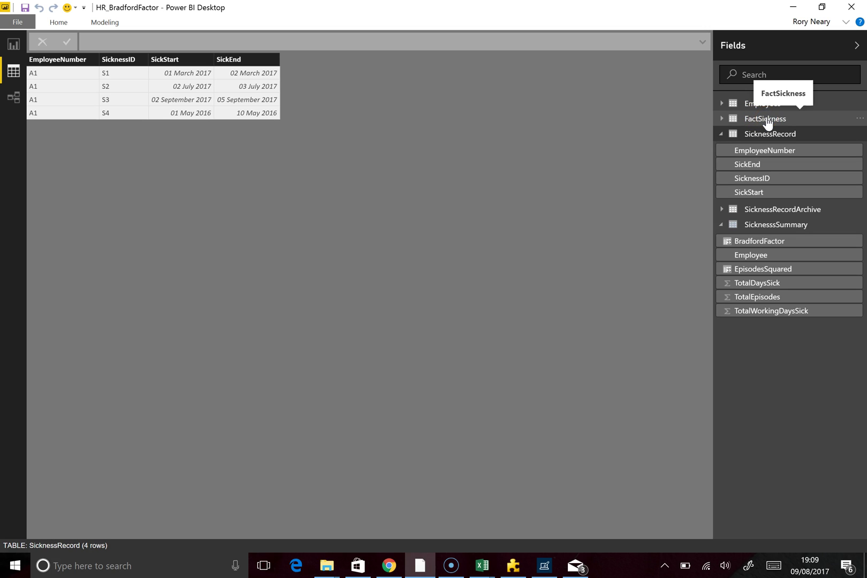
left_click(325, 106)
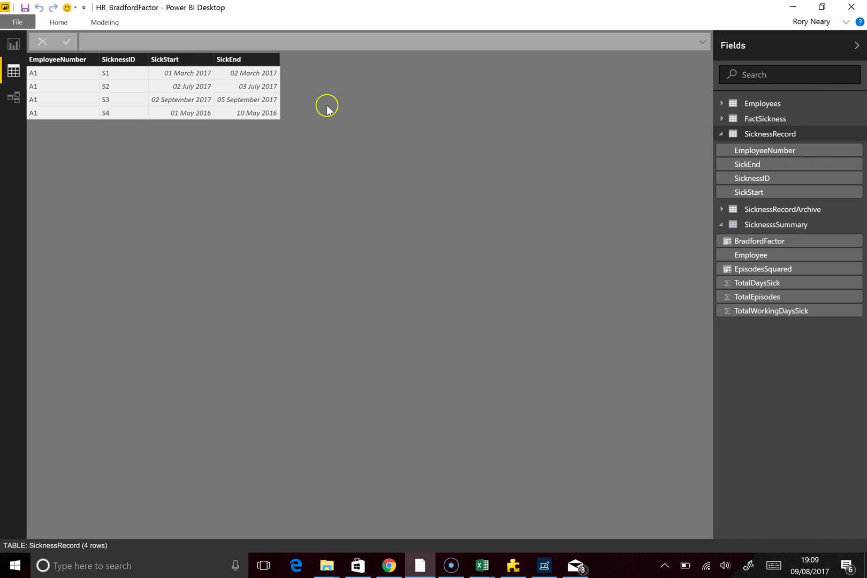
View the FactSickness table and select its Date column to inspect the individual sick days
left_click(738, 133)
left_click(749, 120)
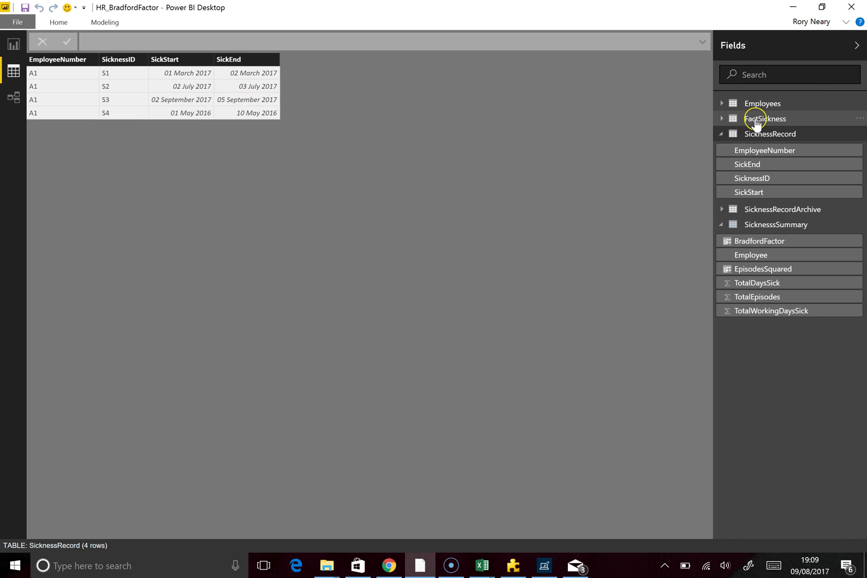
left_click(277, 206)
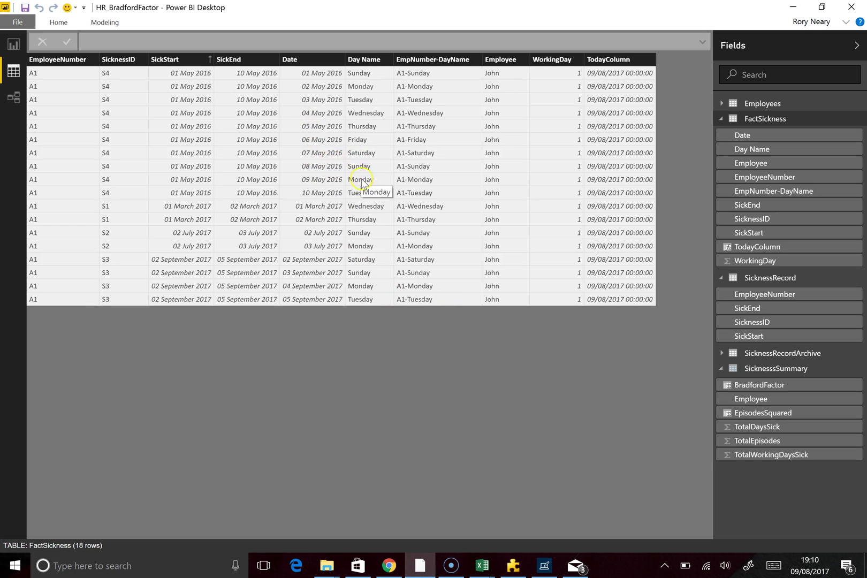
left_click(308, 212)
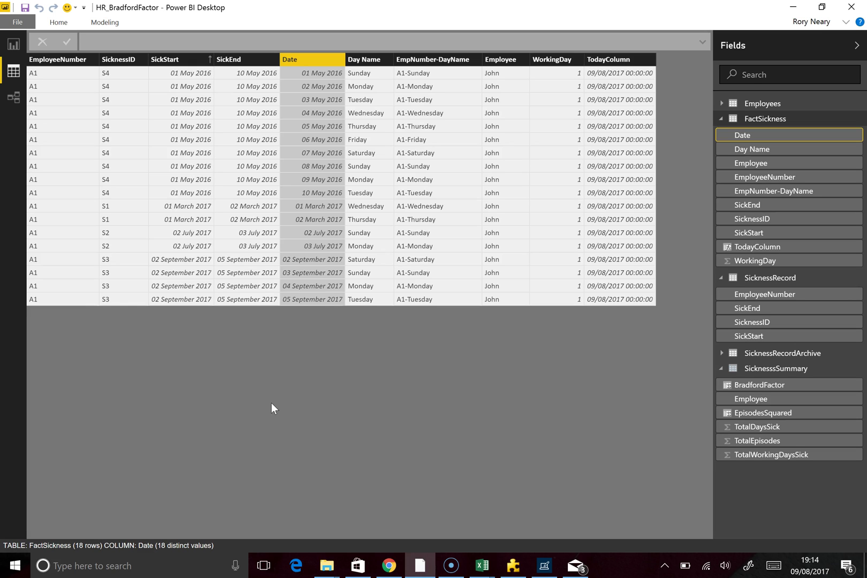
Add a new calculated table to the data model
left_click(845, 22)
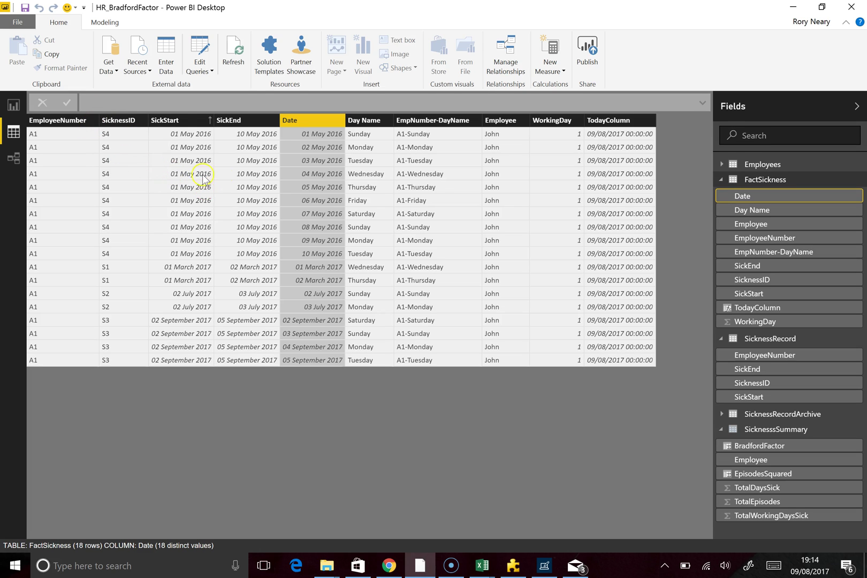
left_click(105, 24)
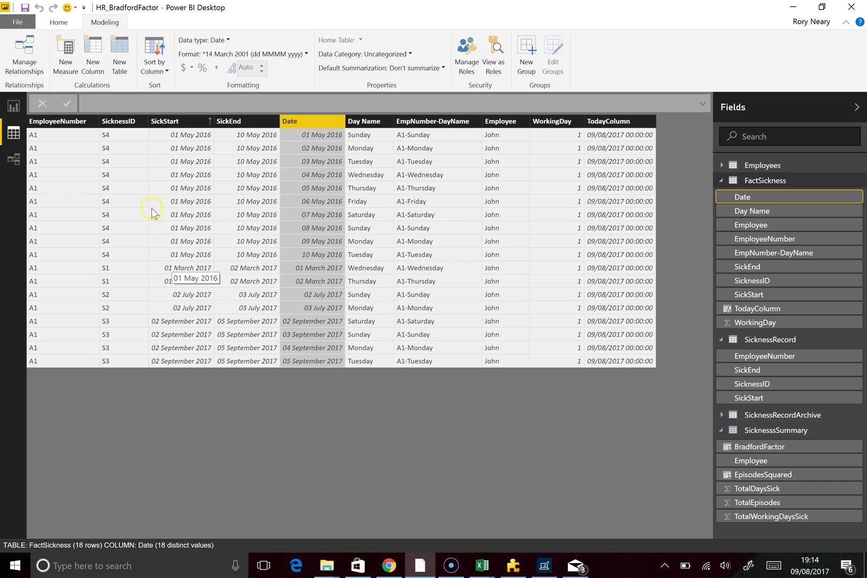
left_click(58, 22)
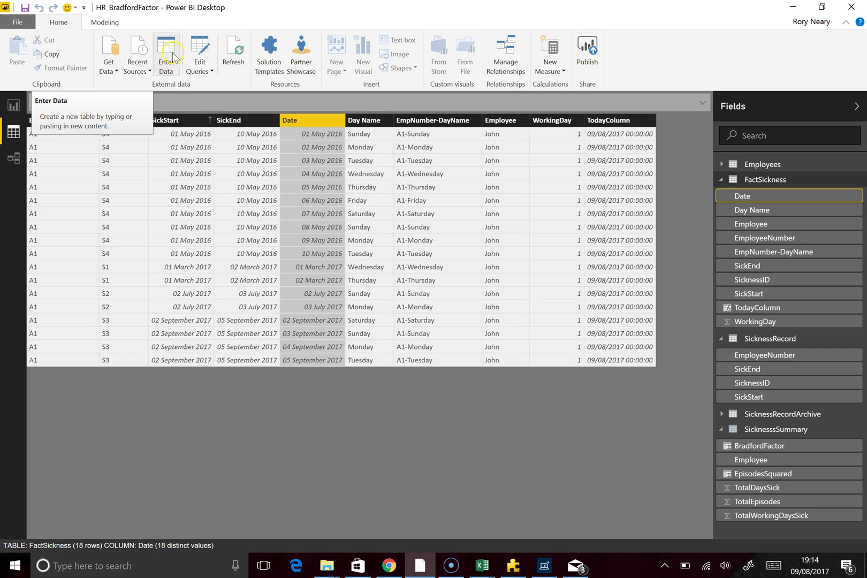
left_click(105, 22)
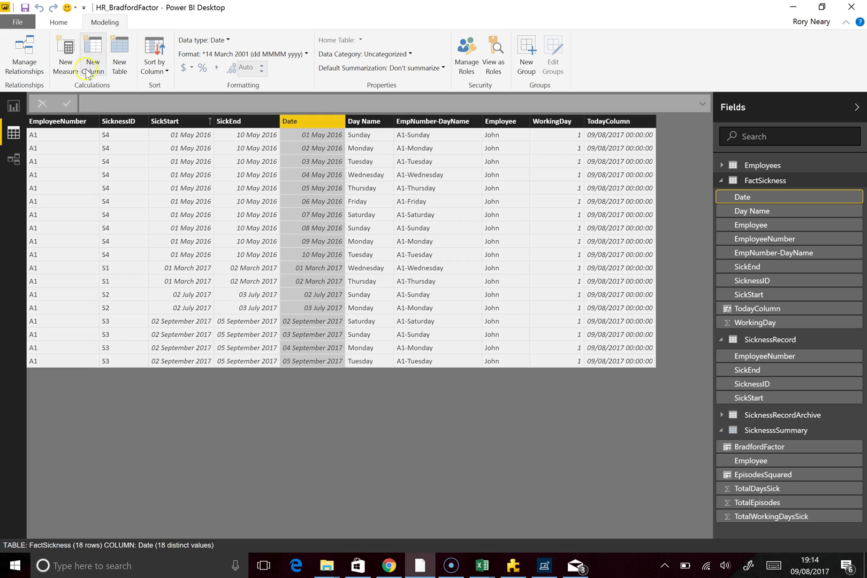
left_click(119, 59)
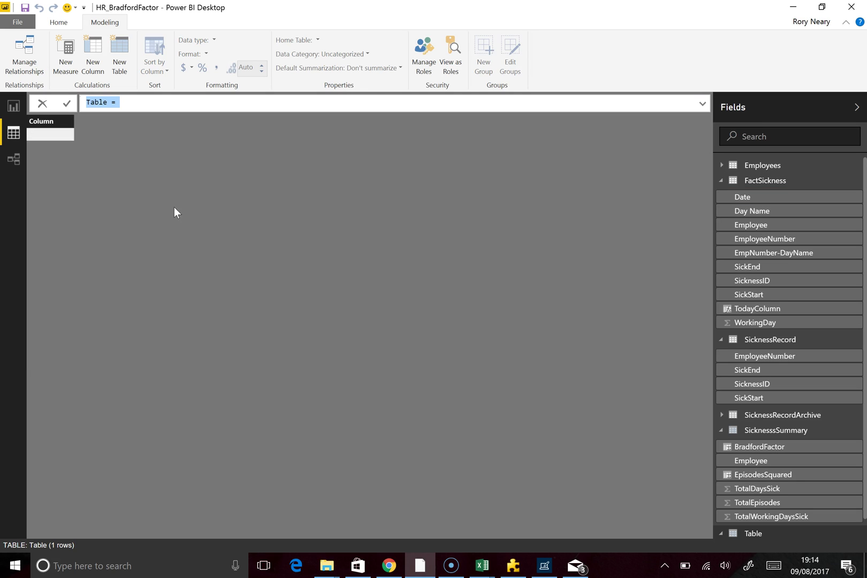
Define the new table with the formula CALENDARAUTO() to generate a column of dates
left_click(144, 106)
type("cal")
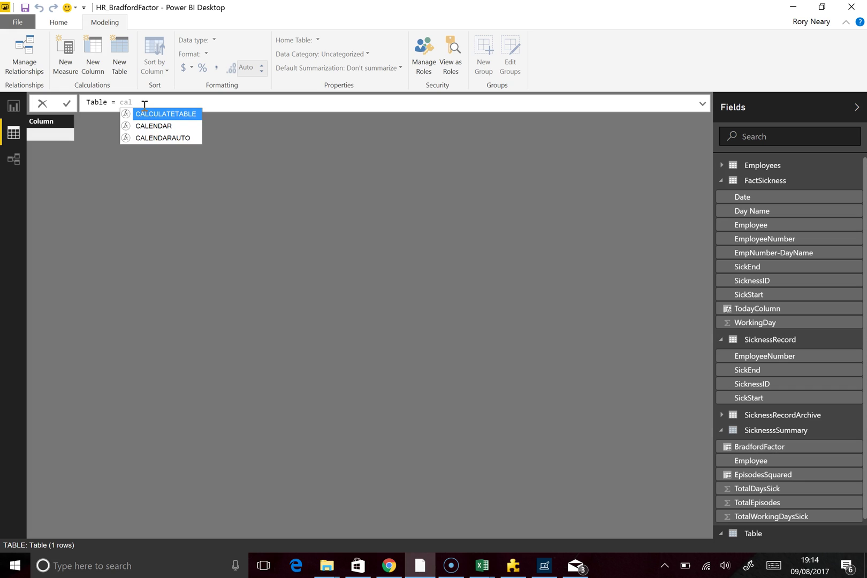
key("Down")
key("Down")
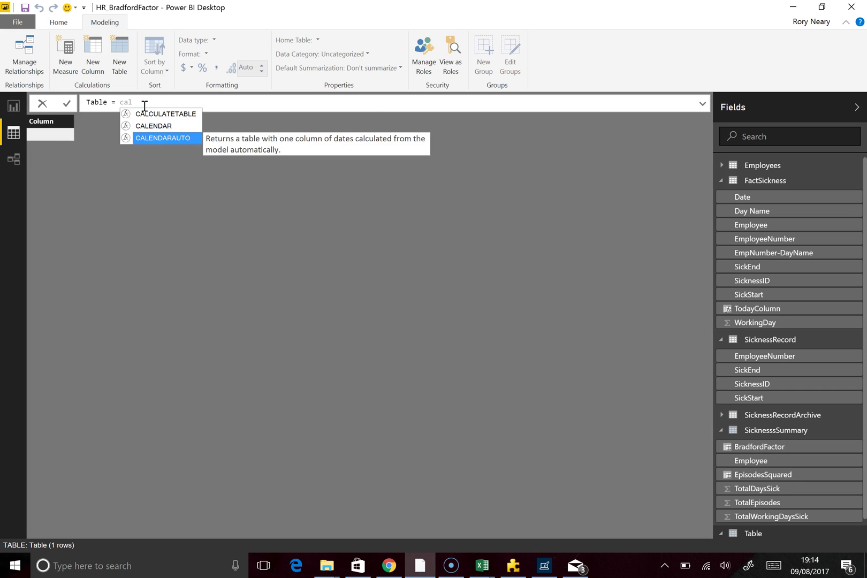
key("Tab")
type(")")
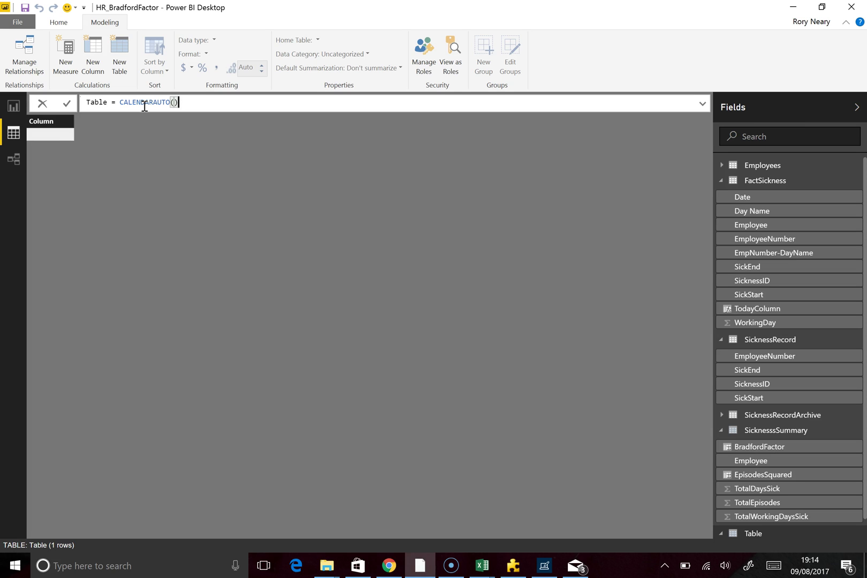
key("Return")
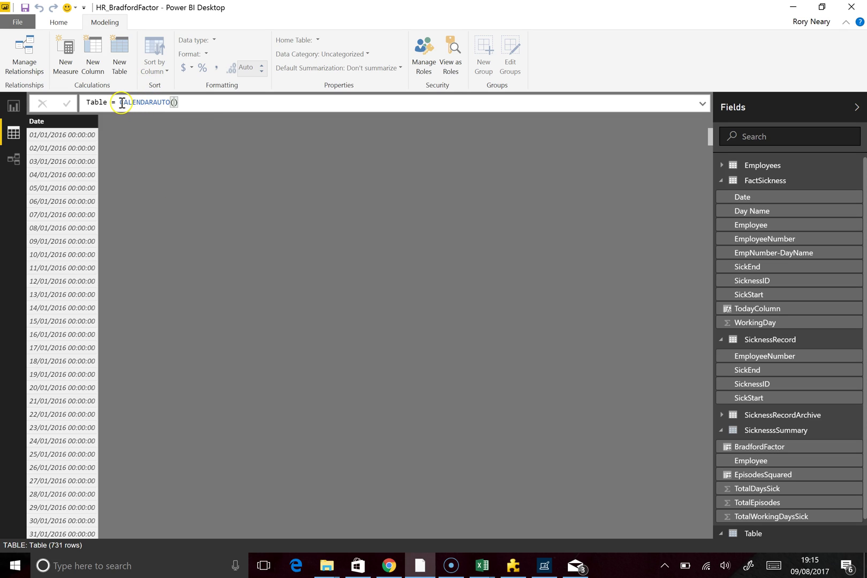
Replace CALENDARAUTO() in the new table's formula with the SUMMARIZE function and rename the table Summary2
left_click_drag(120, 102, 205, 94)
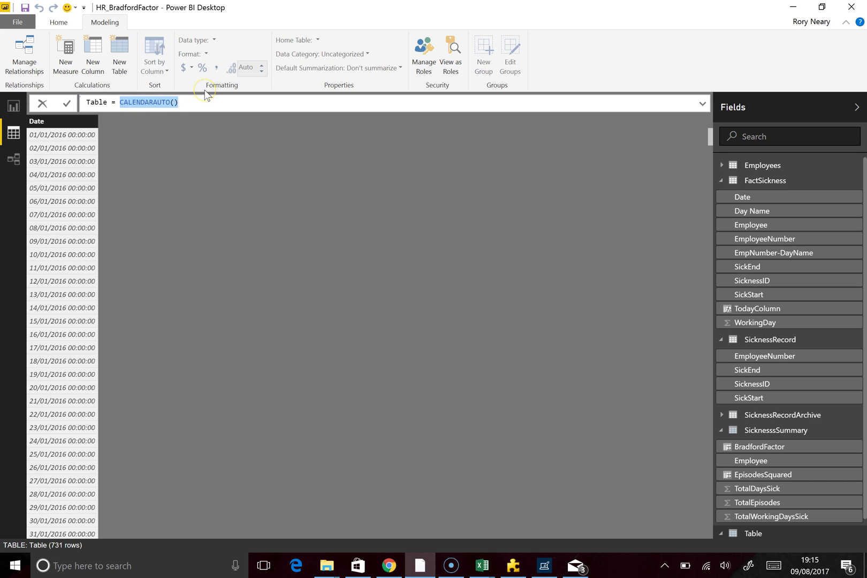
type("Summ")
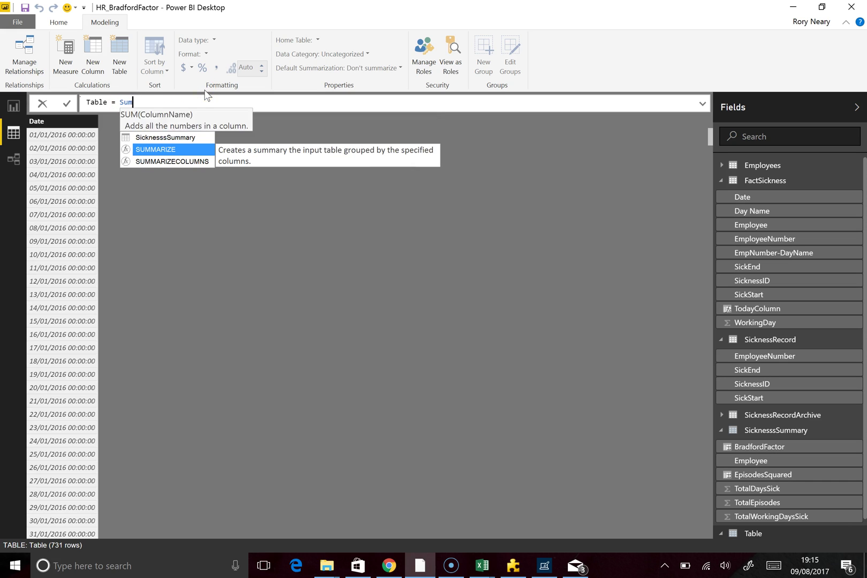
key("Tab")
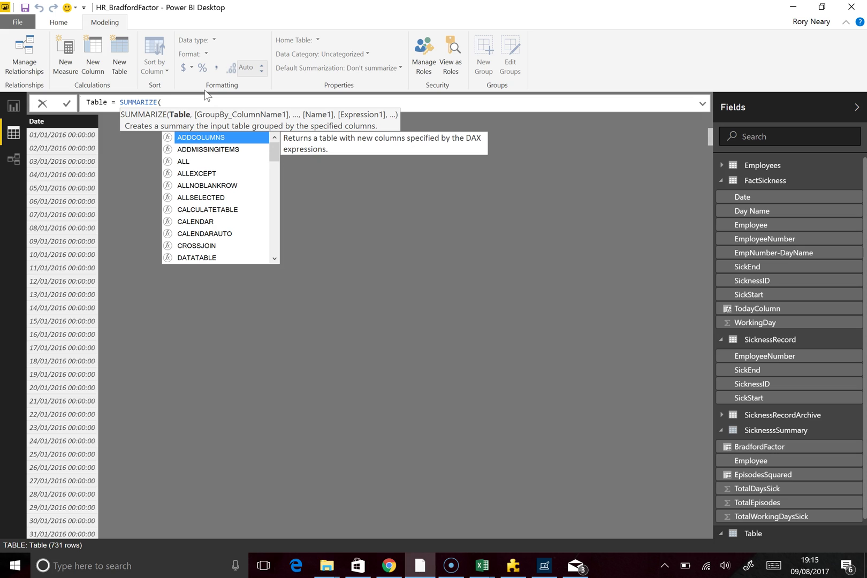
double_click(96, 103)
type("Summary")
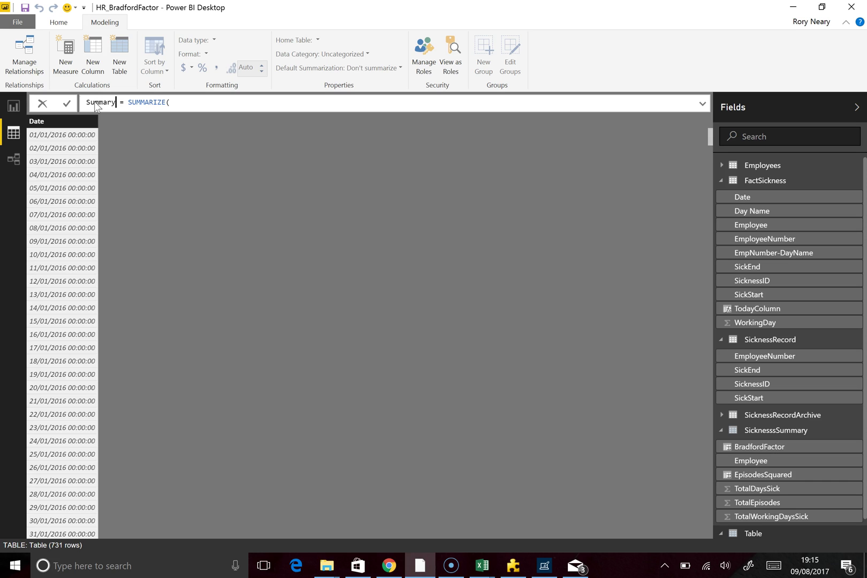
type("2")
Complete the SUMMARIZE formula with FactSickness as the source table, grouped by FactSickness[Employee], and commit it
left_click(195, 104)
type("FactSickness")
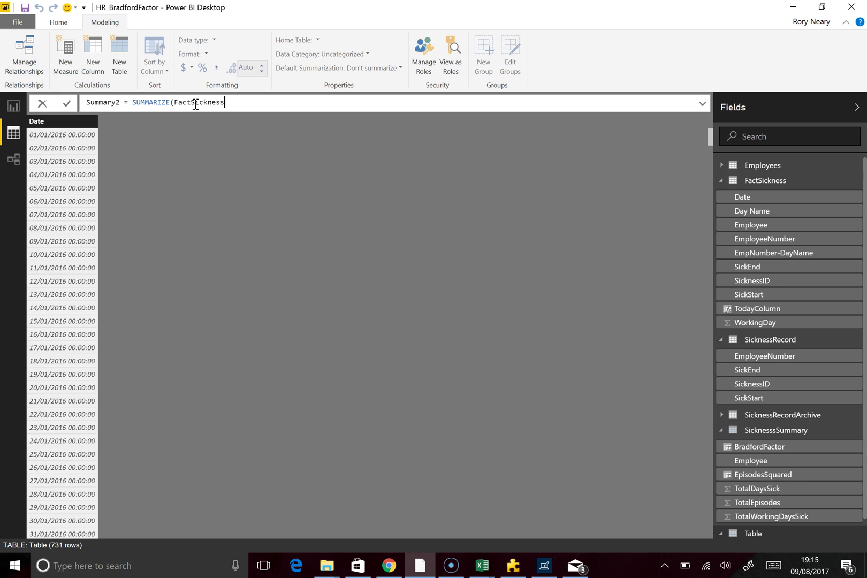
type(",")
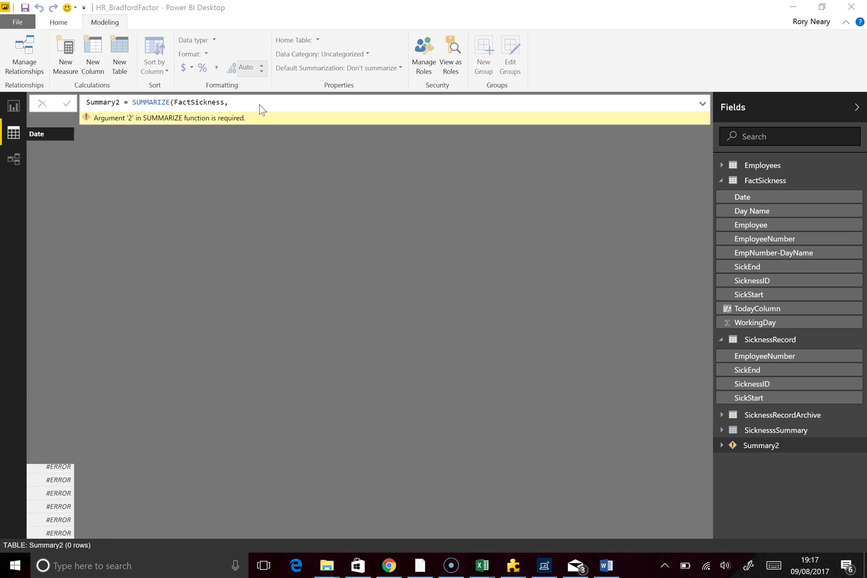
left_click(236, 102)
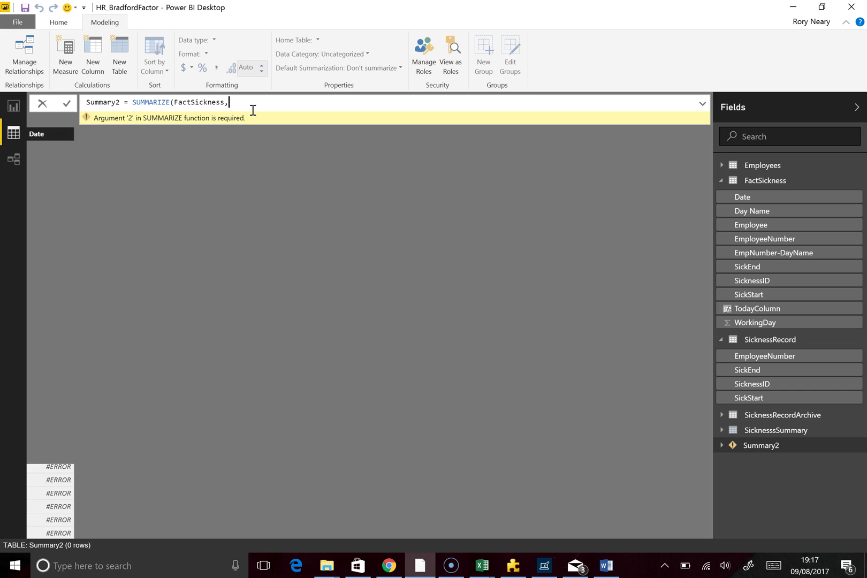
type("fac")
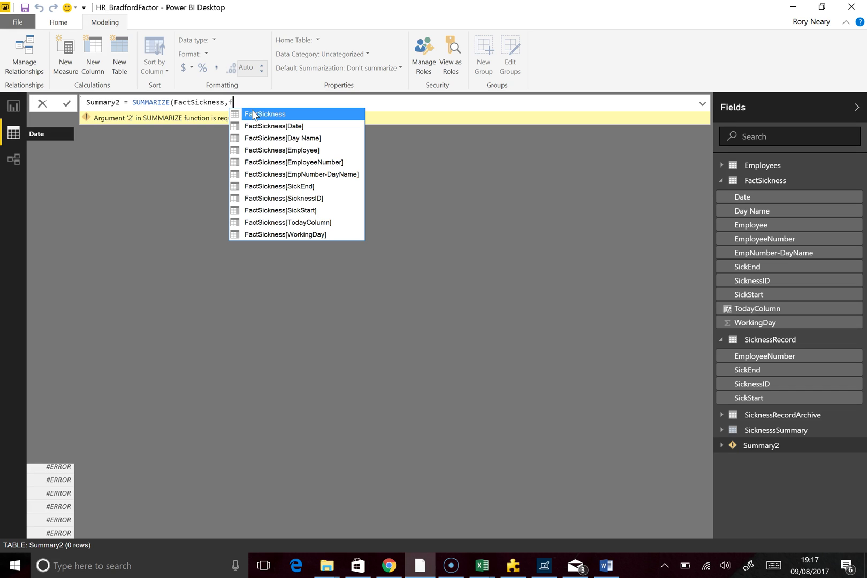
left_click(268, 152)
type(")")
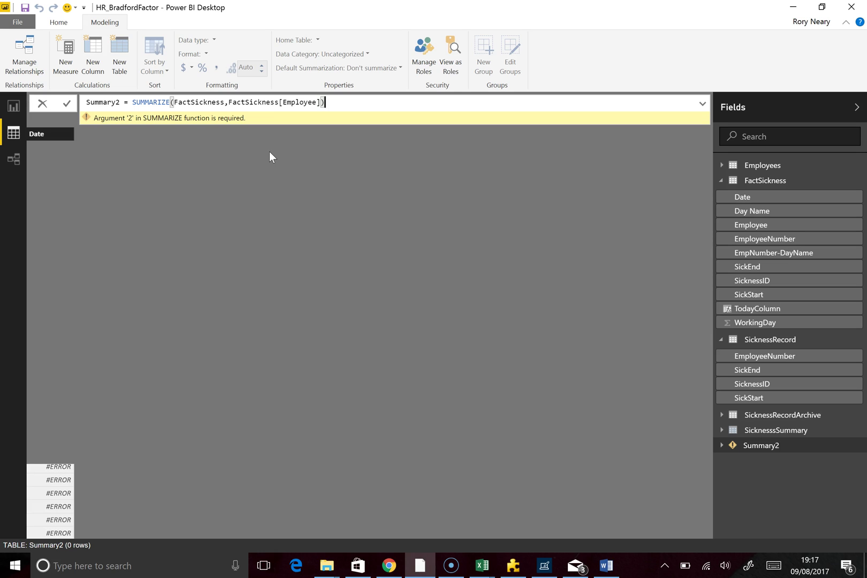
key("Return")
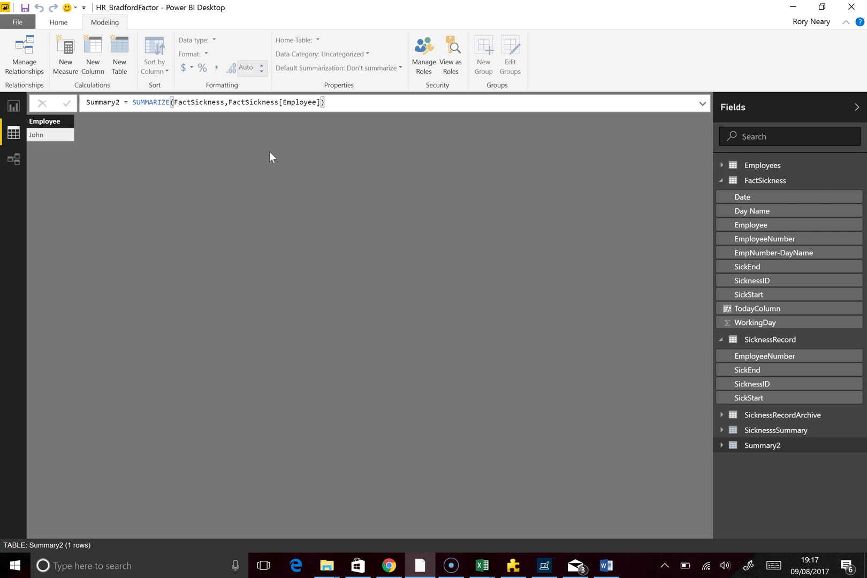
Review the FactSickness rows, return to Summary2 and start another argument after FactSickness[Employee] in its formula
left_click(766, 182)
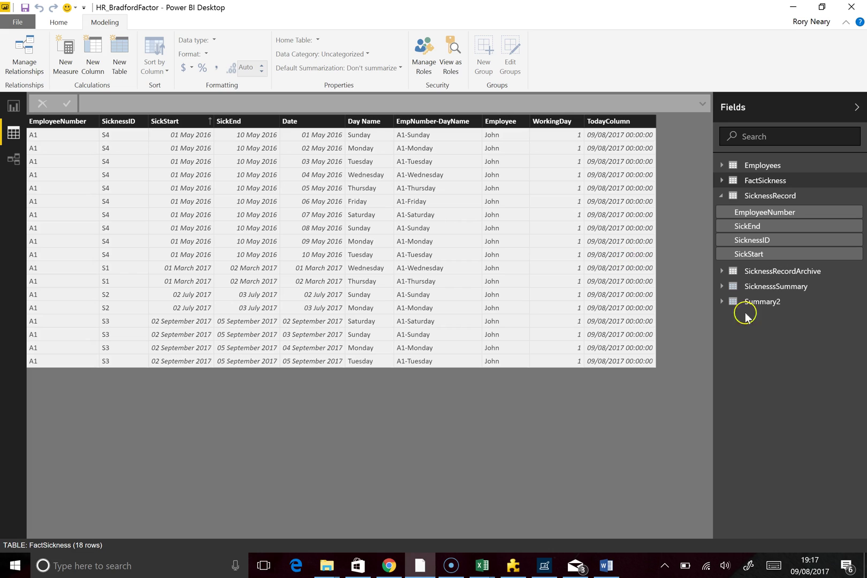
left_click(765, 303)
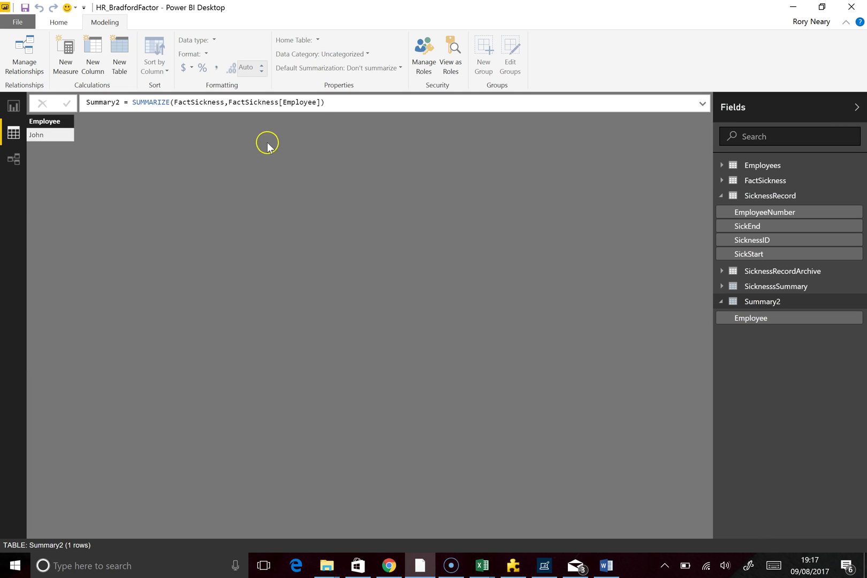
left_click(322, 101)
type(",")
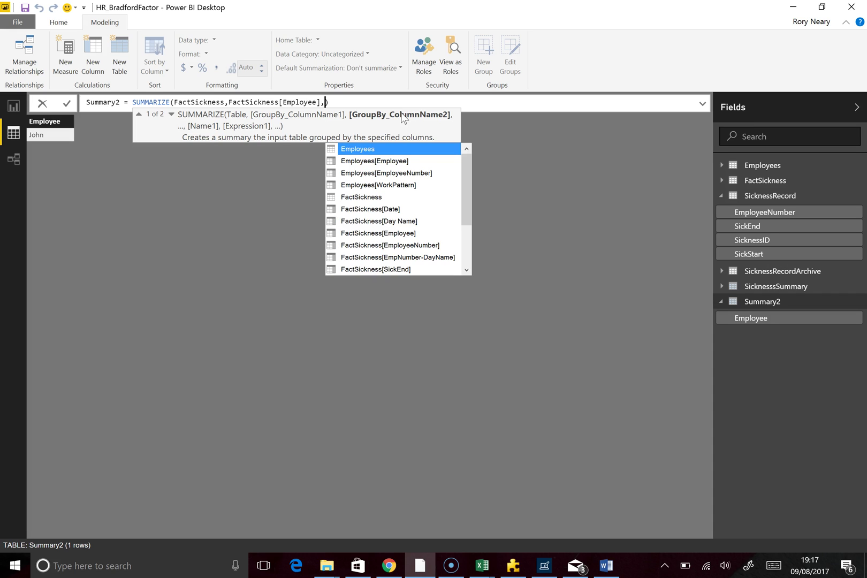
type("sum")
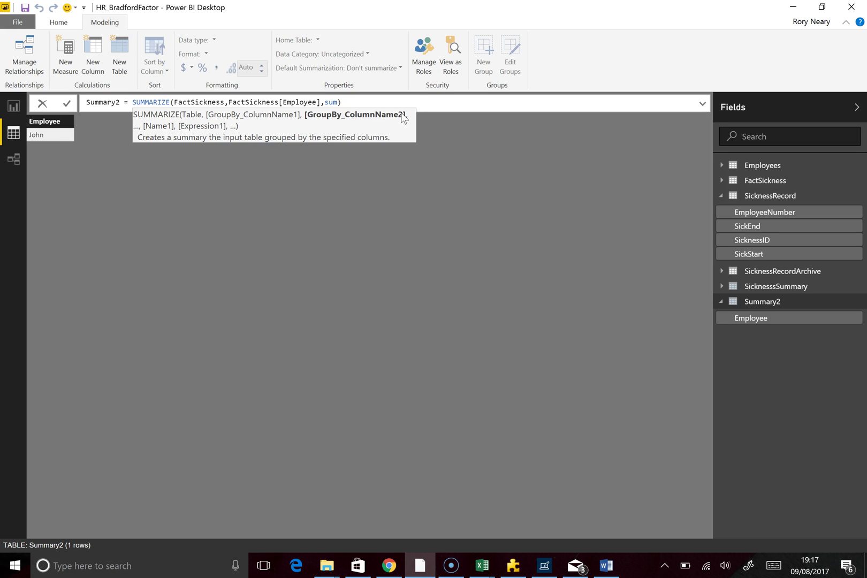
type("(")
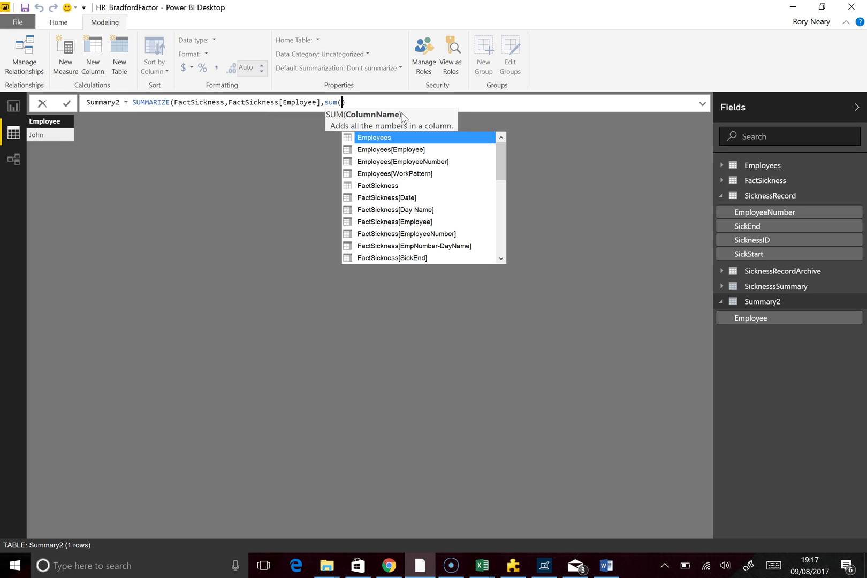
key("BackSpace")
key("BackSpace")
key("BackSpace")
key("BackSpace")
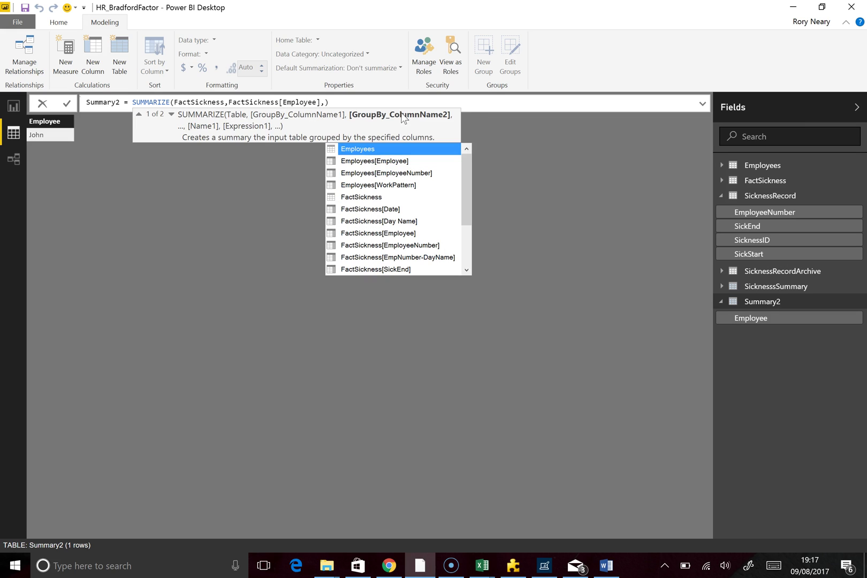
Add a "Days Sick" column to the Summary2 formula that calculates Sum(FactSickness[WorkingDay]), and commit it
type("\"Days Sick\"")
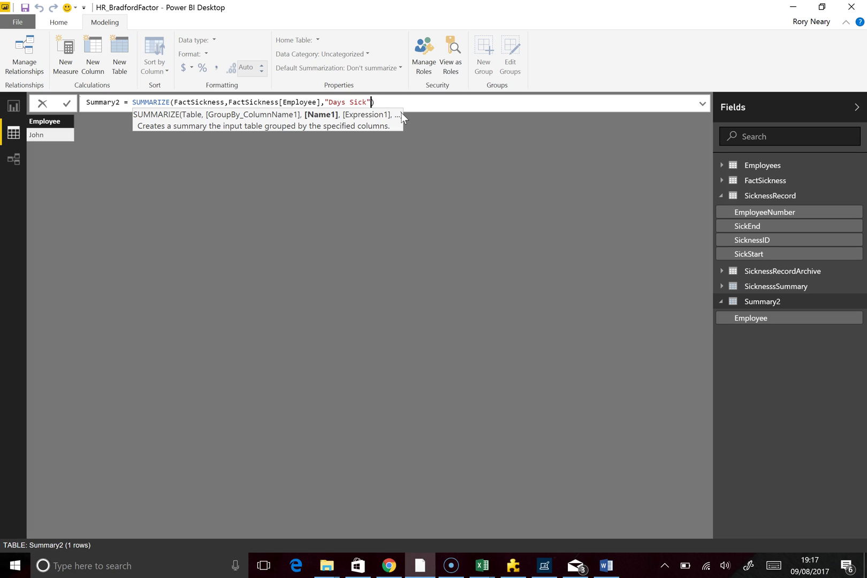
type(",")
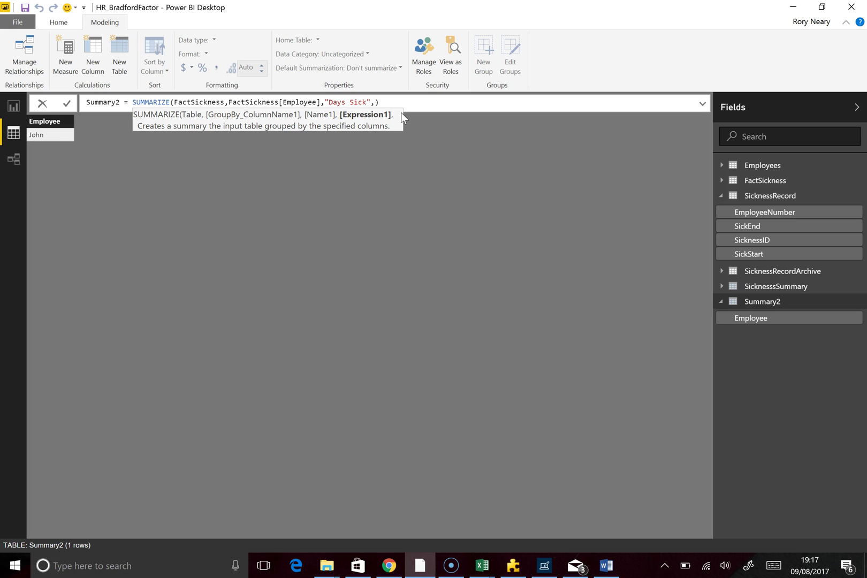
type("Sum")
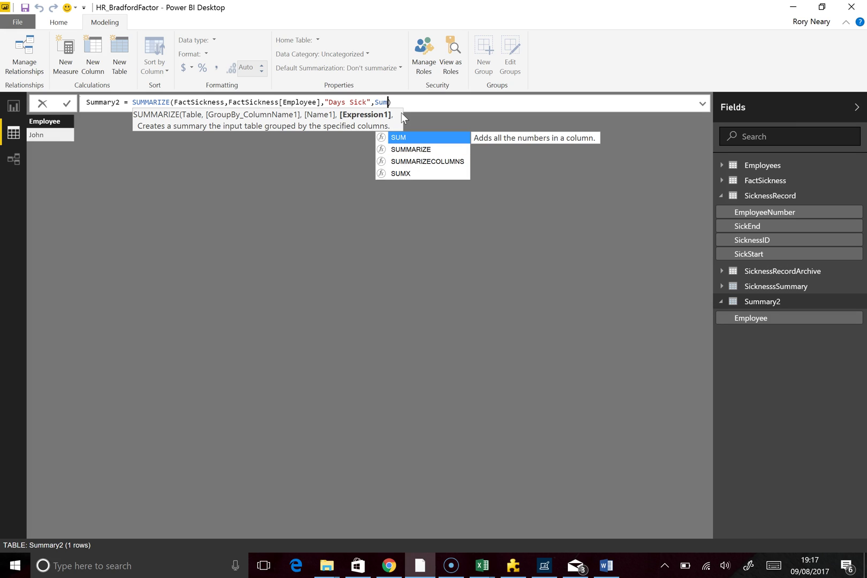
type("(")
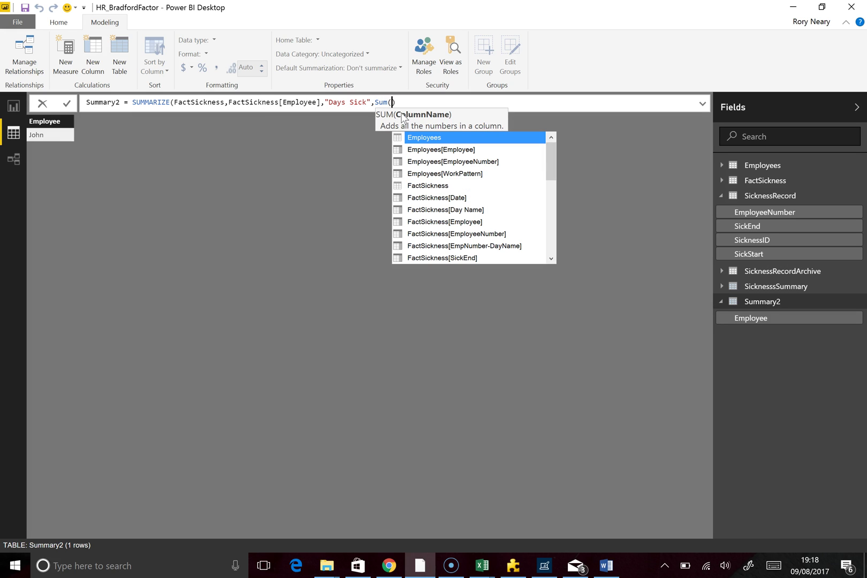
scroll(493, 214, "down", 1)
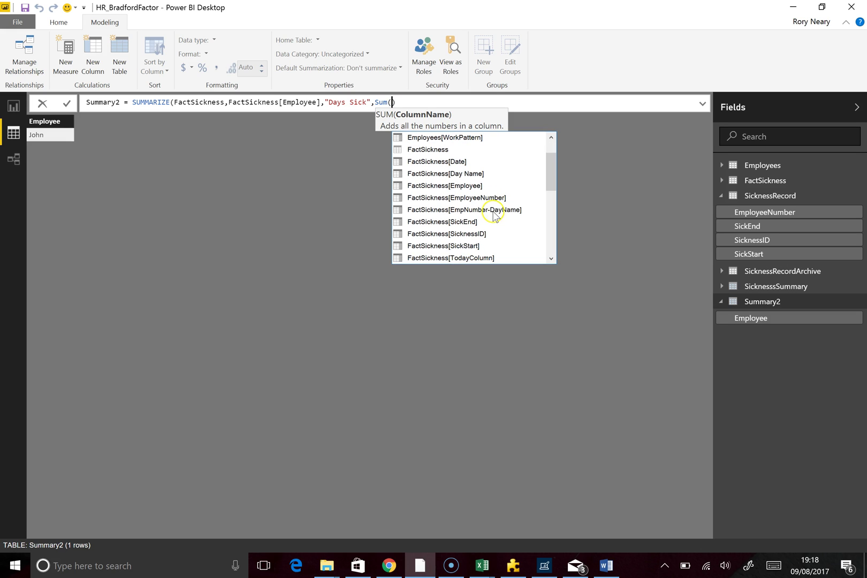
left_click(446, 199)
left_click(445, 199)
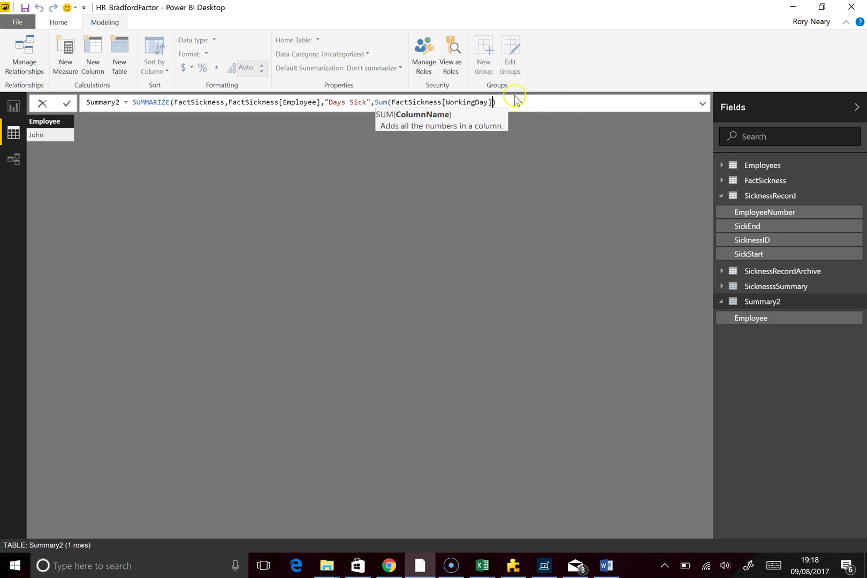
type(")")
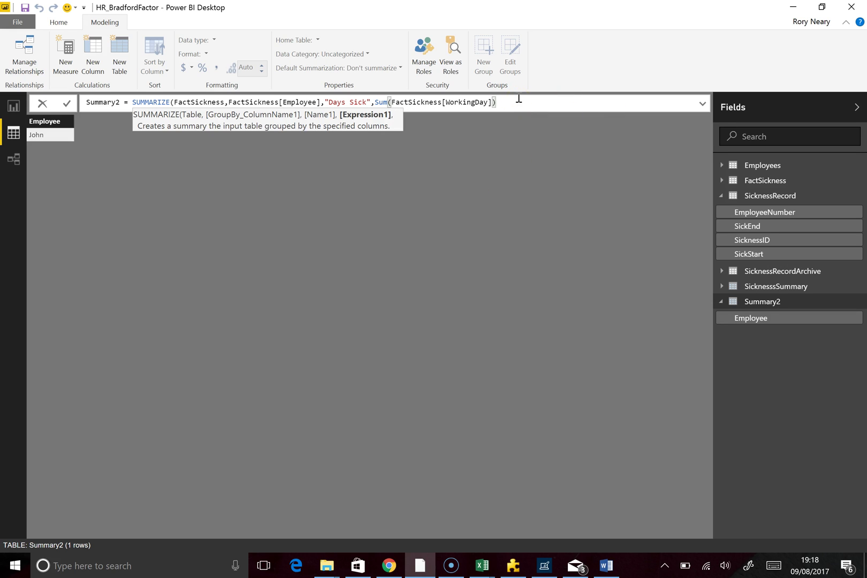
type(")")
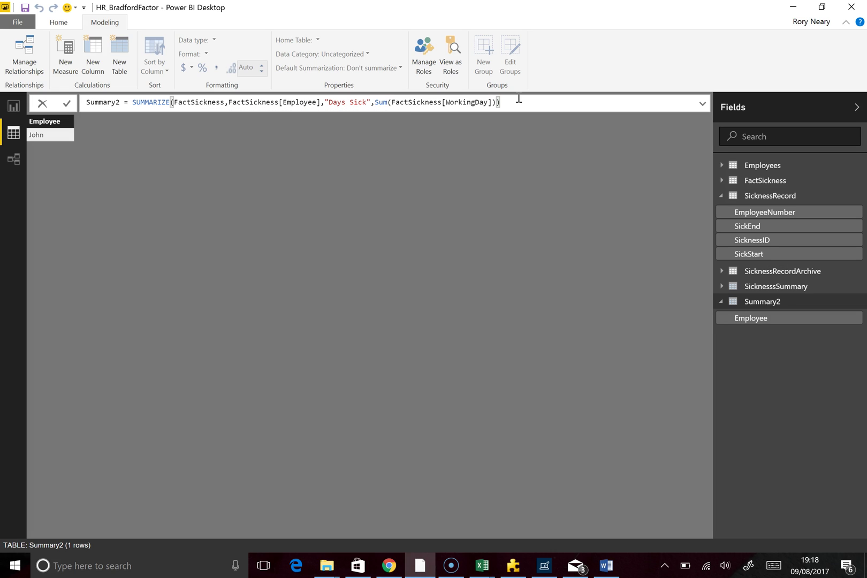
key("Return")
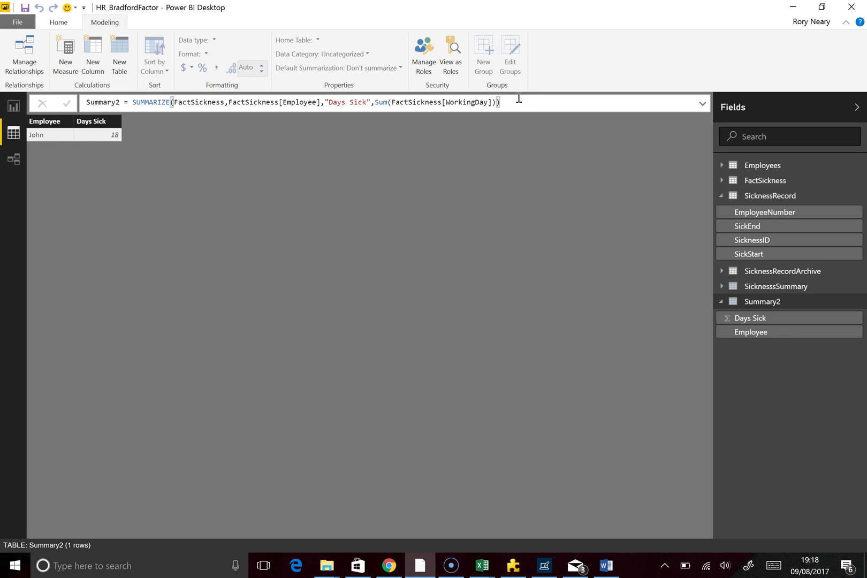
Examine the sickness episodes in SicknessRecord and the daily rows in FactSickness, and return to the Summary2 table
left_click(771, 196)
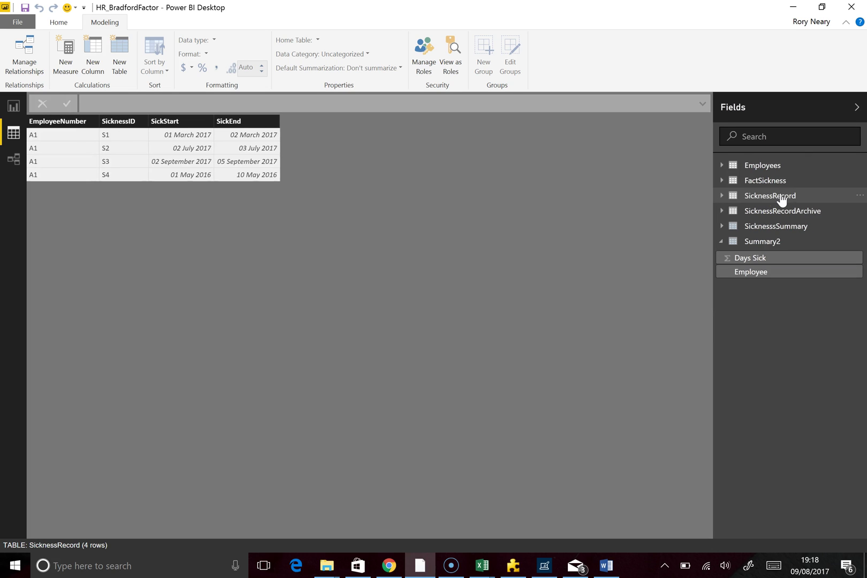
left_click(770, 181)
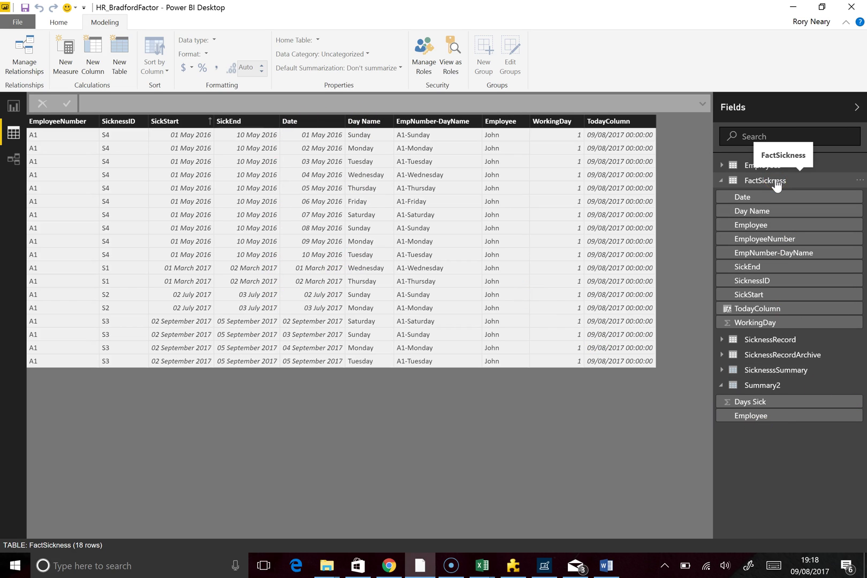
left_click(766, 385)
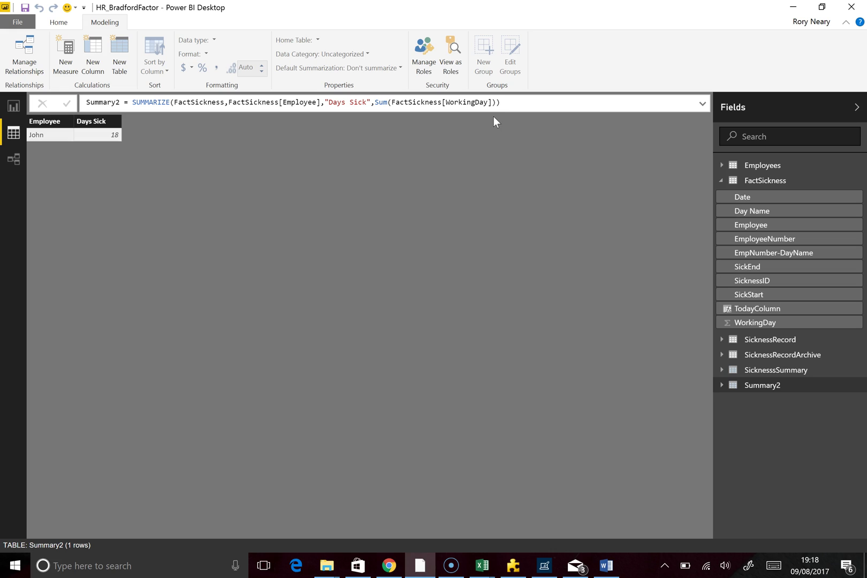
Add an "Episodes Sick" column to the Summary2 formula that calculates DISTINCTCOUNT(FactSickness[SicknessID]), and commit it
left_click(492, 102)
type("),")
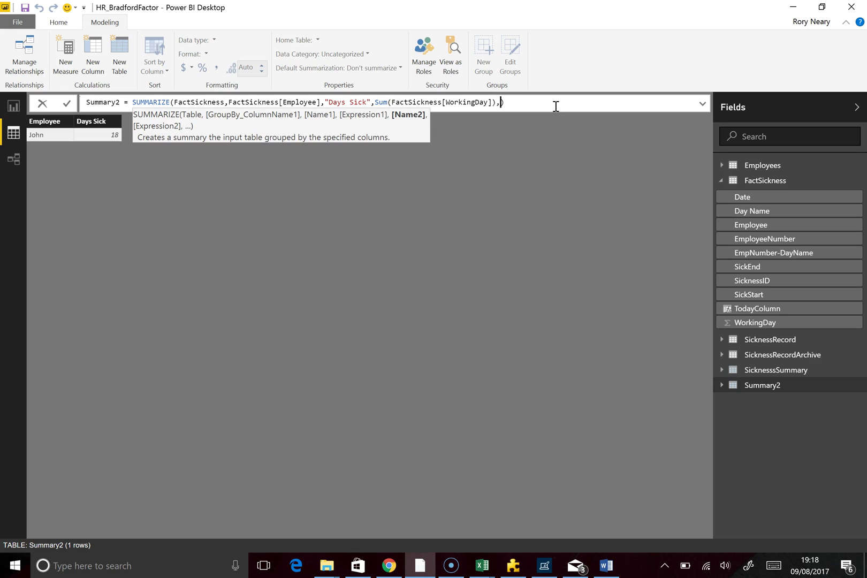
type("\"Episodes Sick\",")
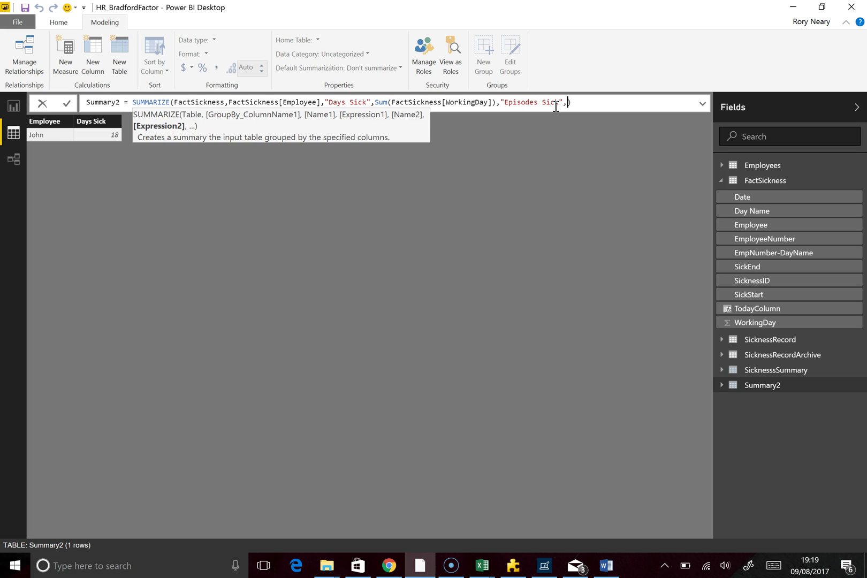
type("dis")
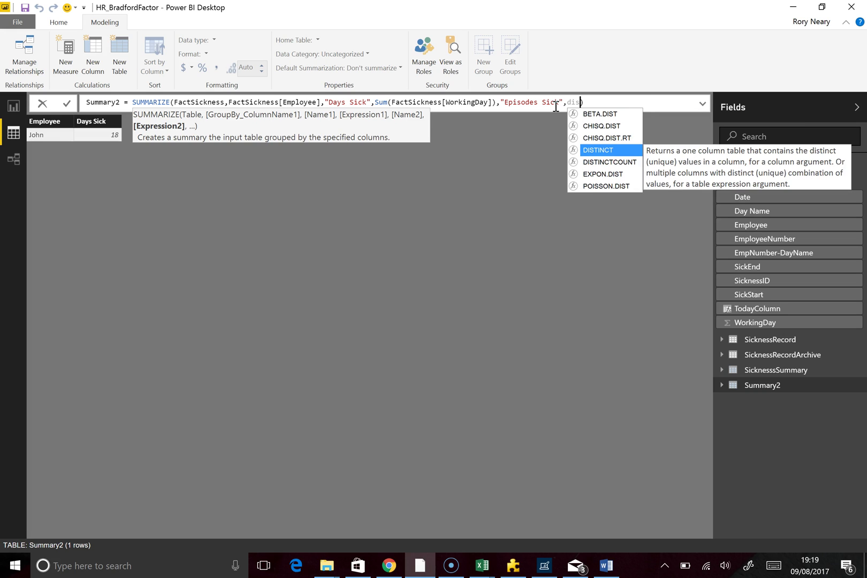
key("Down")
key("Tab")
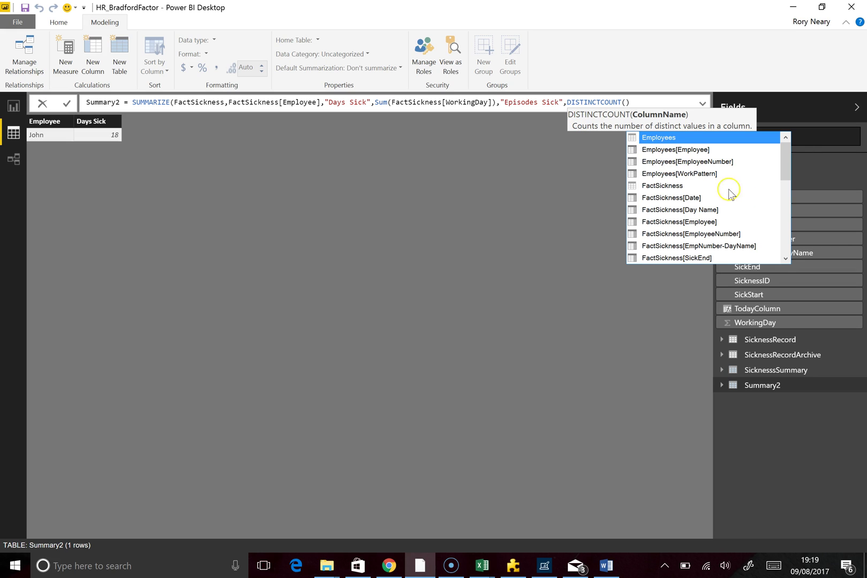
left_click_drag(784, 163, 772, 197)
double_click(707, 209)
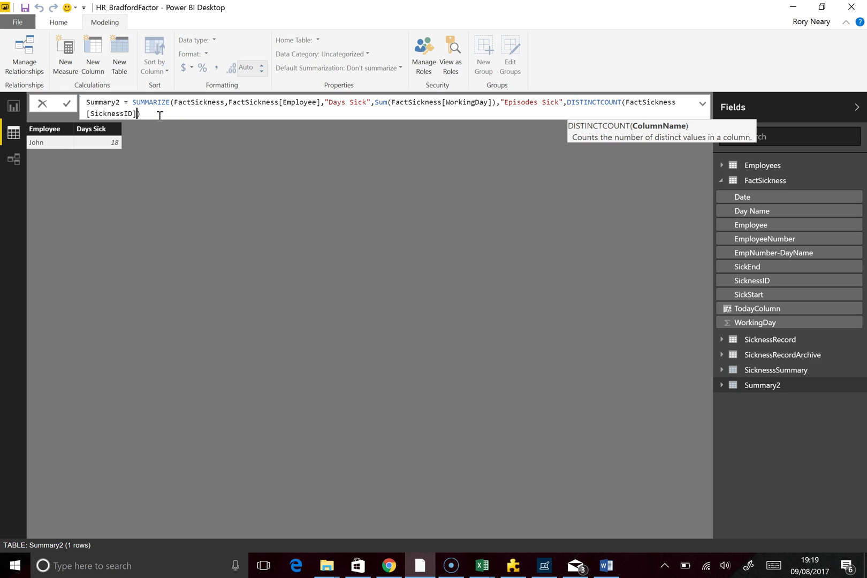
type(")")
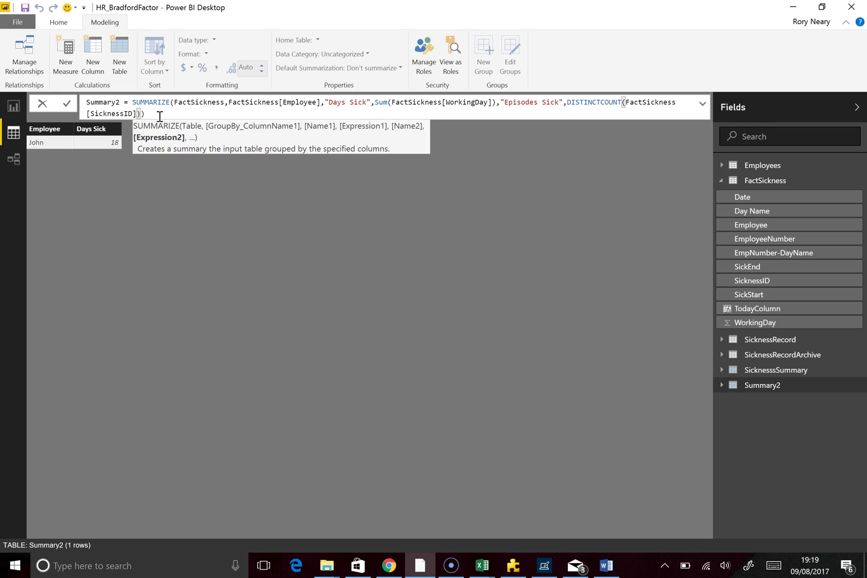
key("Return")
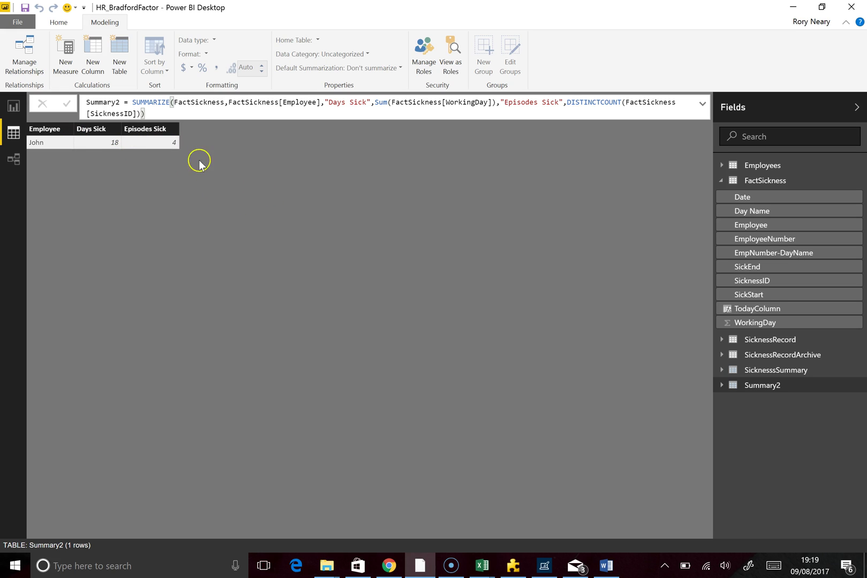
Insert two line breaks after the first argument, FactSickness, in the Summary2 formula
left_click(175, 102)
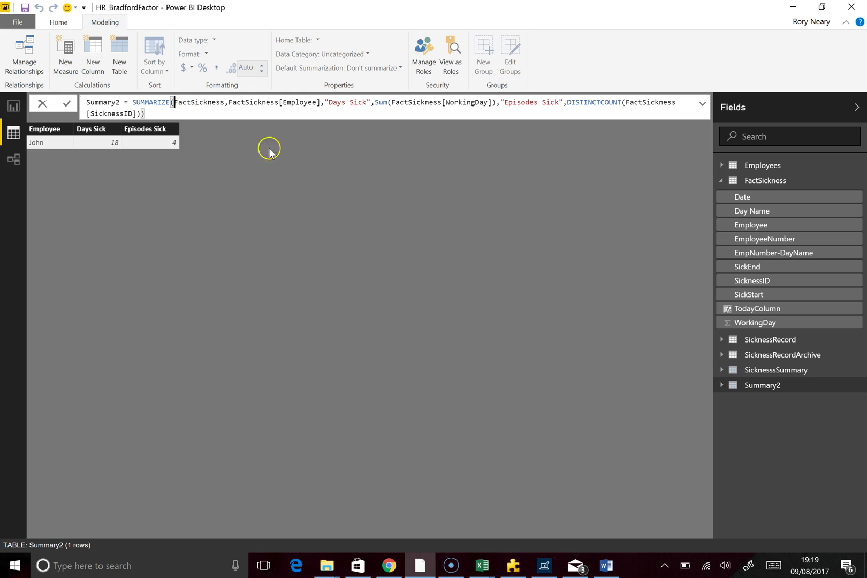
key("Right")
key("Right")
key("Right")
key("Right")
key("Right")
key("Right")
key("Right")
key("Right")
key("Right")
key("Right")
key("Right")
key("Right")
key("Right")
key("Left")
key("Right")
key("Return")
left_click(229, 102)
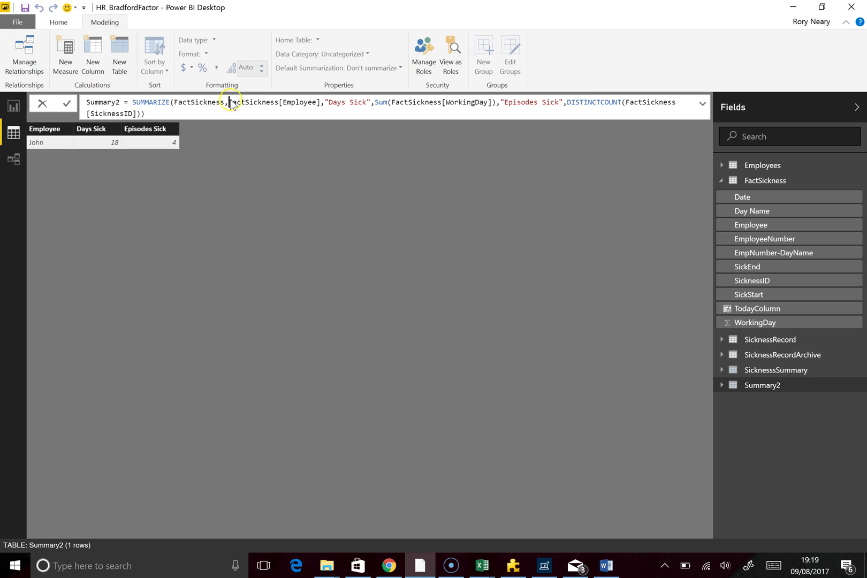
key("shift+Return")
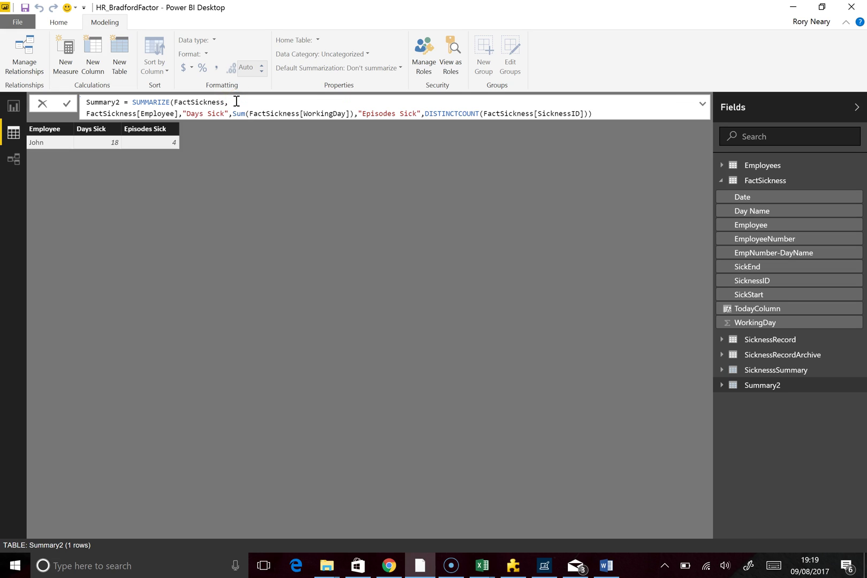
key("shift+Return")
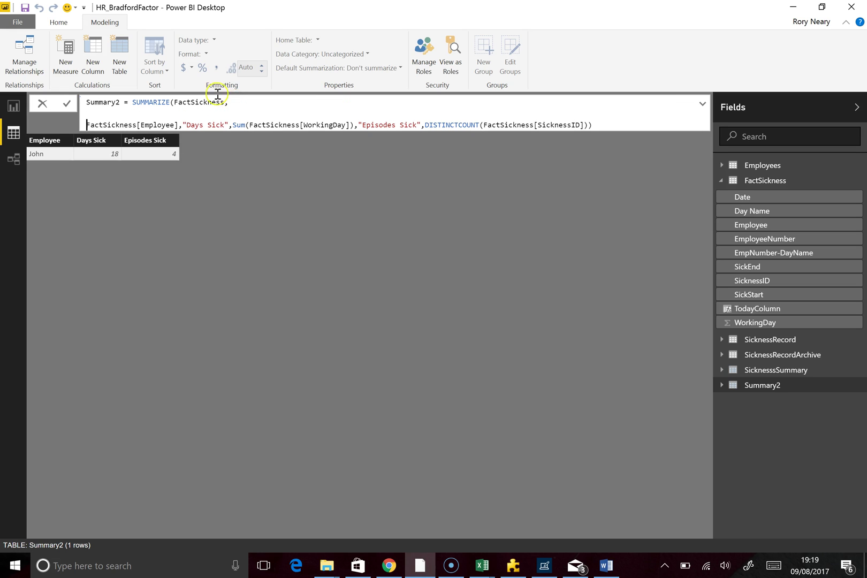
Break the Summary2 formula after SUMMARIZE( so that the FactSickness argument starts on its own line
left_click(179, 101)
key("Left")
key("shift+Return")
key("Right")
key("Right")
key("Right")
key("Right")
key("Right")
key("Right")
key("Left")
key("Left")
key("Left")
key("Left")
key("Left")
key("Left")
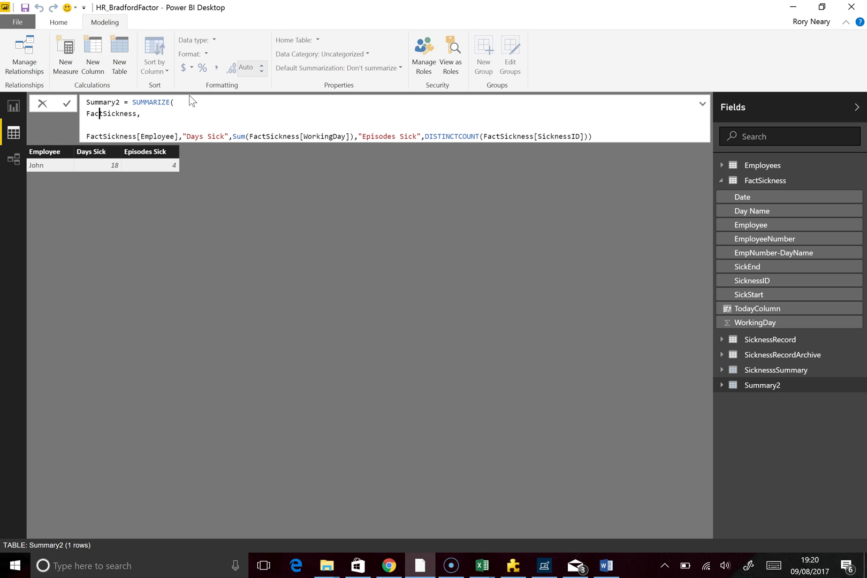
Indent the FactSickness line with two tabs and insert Filter( directly before FactSickness
key("Tab")
key("Tab")
type("Filter")
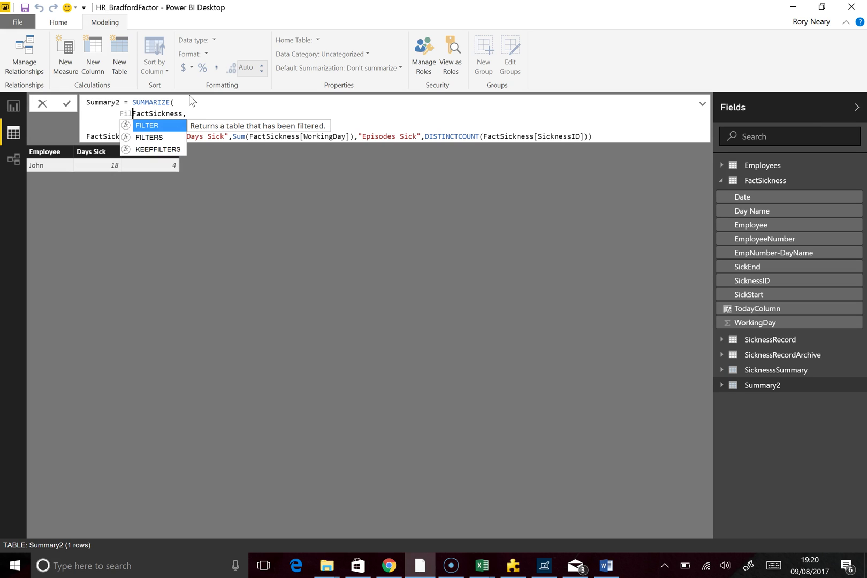
type("(")
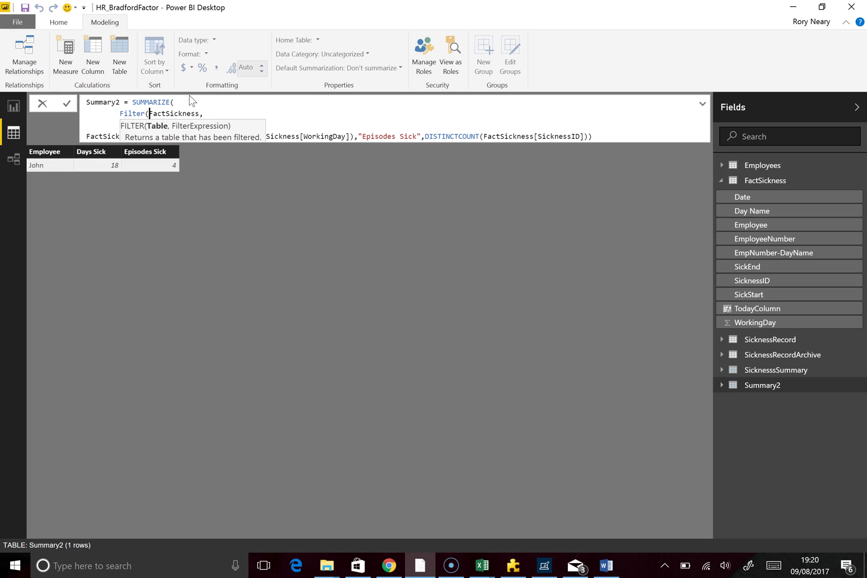
Complete the Filter function with the condition FactSickness[Date]<=today(), commit the formula and open the FactSickness rows
left_click(199, 114)
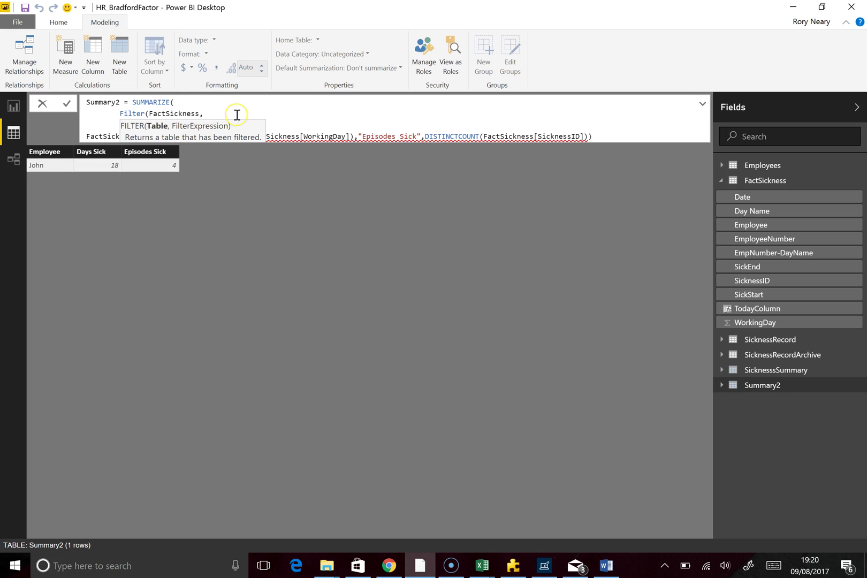
key("Right")
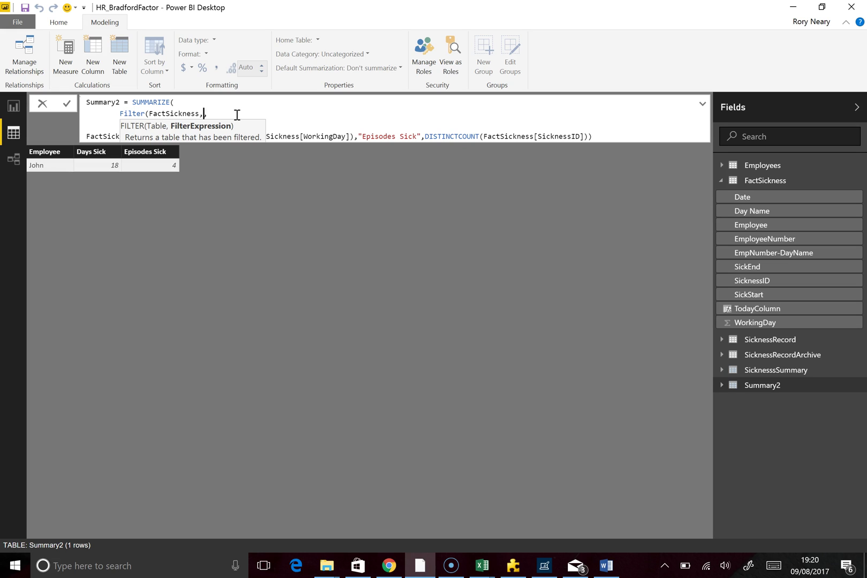
type("fac")
left_click(255, 143)
double_click(263, 173)
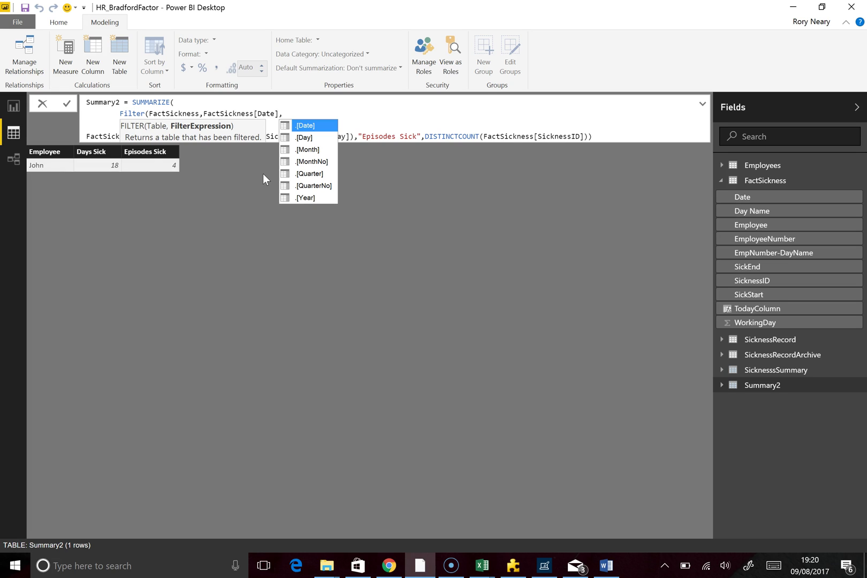
type("<=")
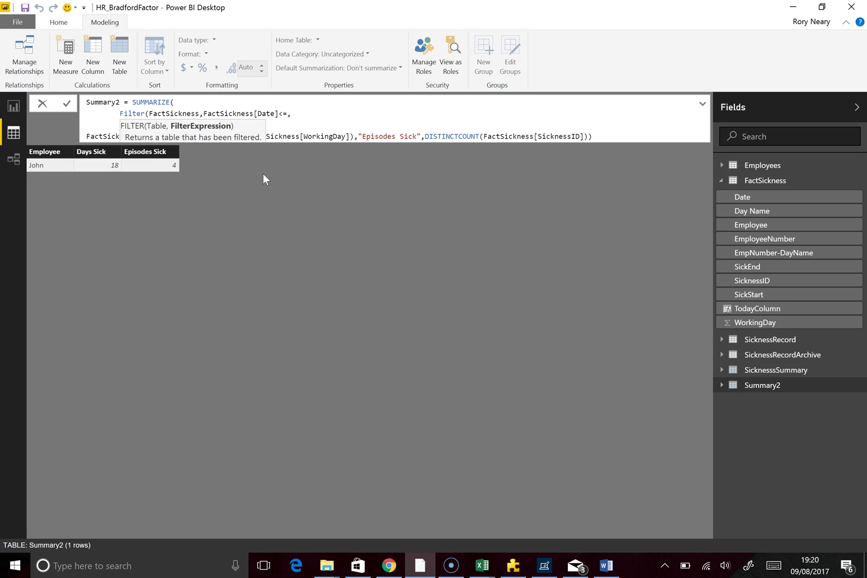
type("tos")
key("BackSpace")
type("day())")
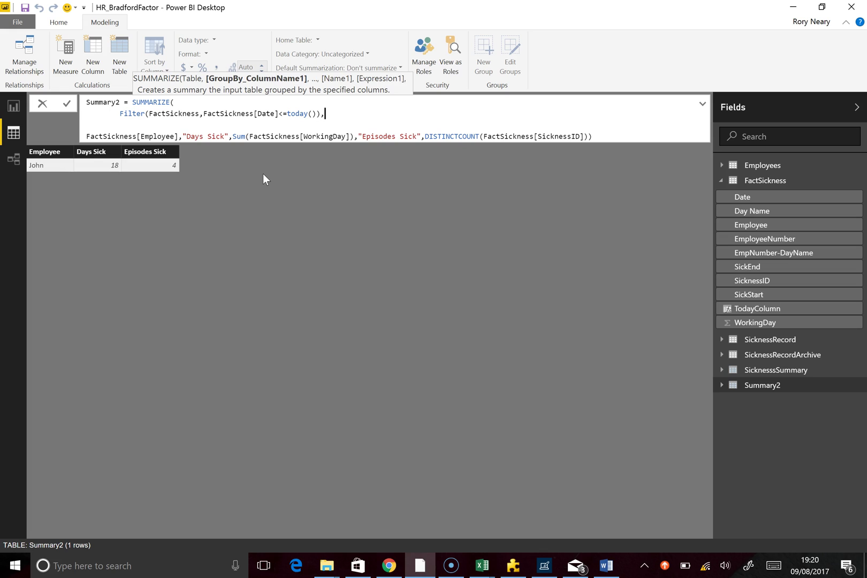
key("Return")
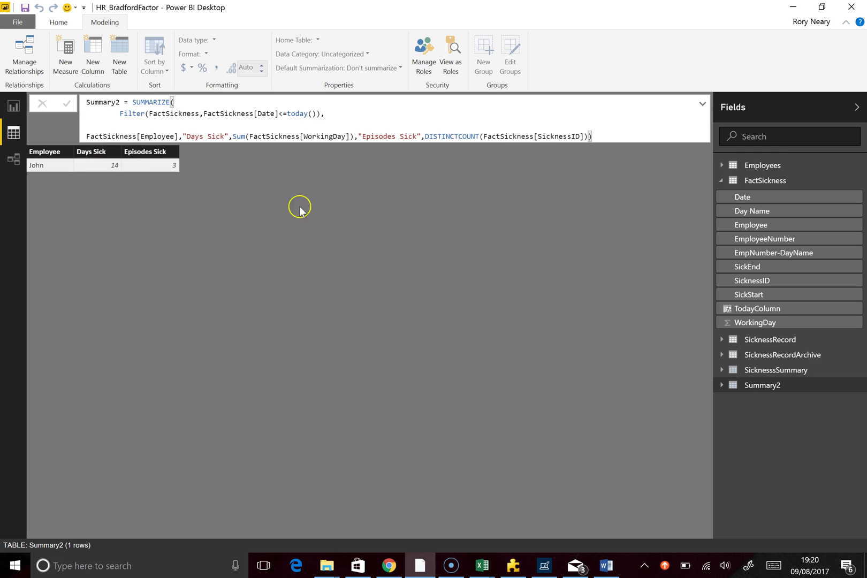
left_click(784, 181)
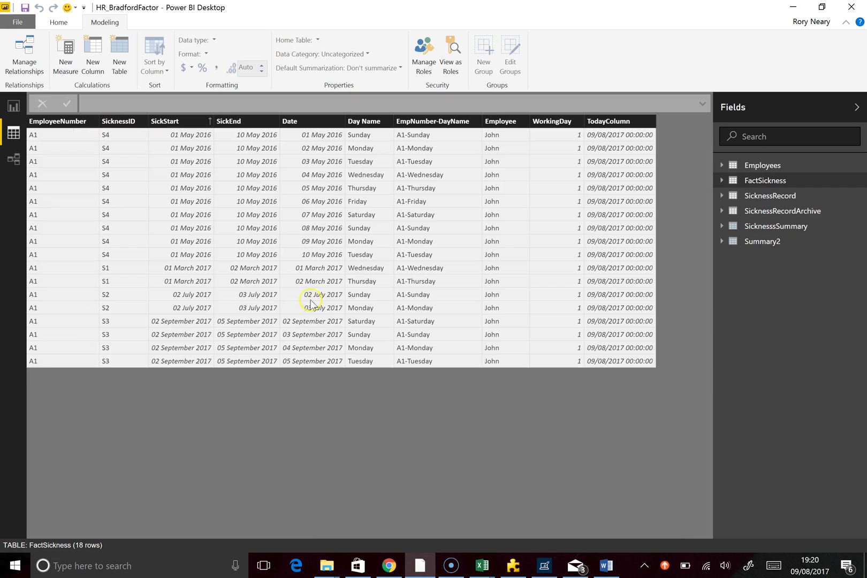
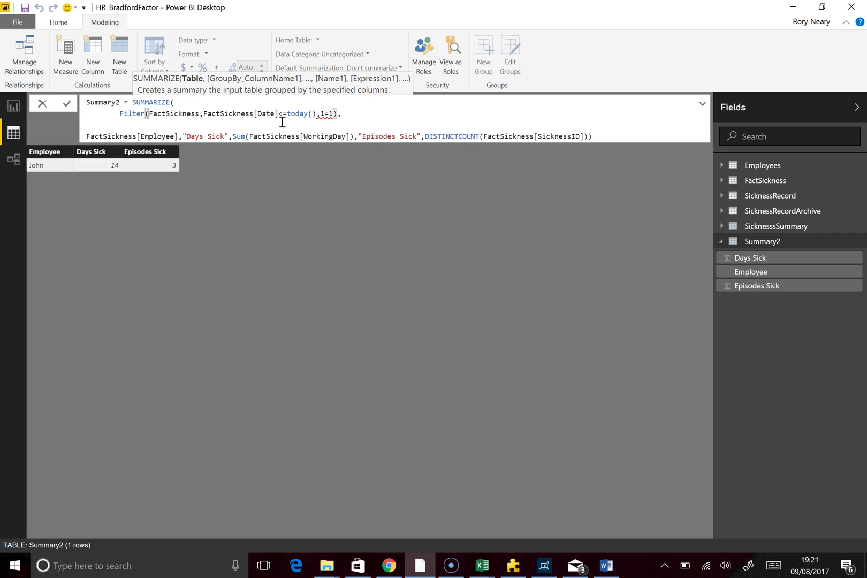
Try 1=1 as a third argument of the Filter function in the Summary2 formula, and remove it again
key("Return")
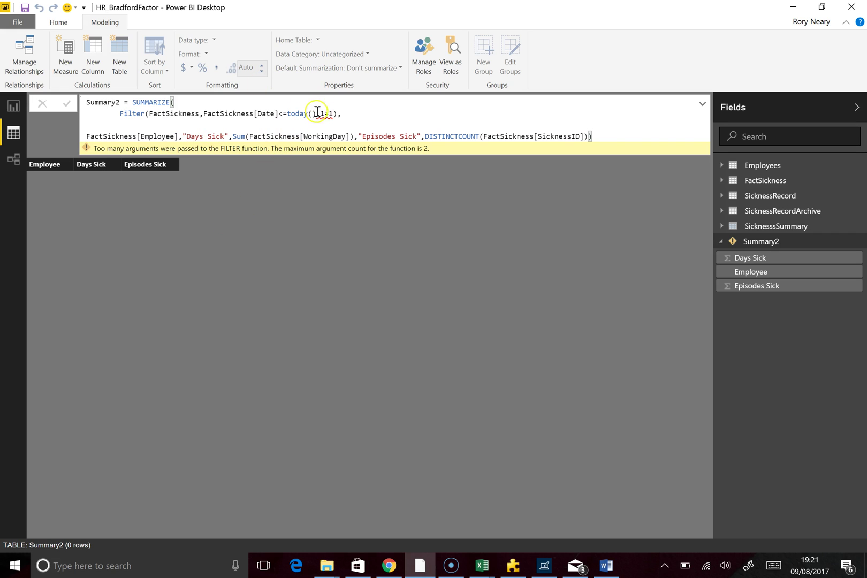
left_click(333, 114)
key("BackSpace")
key("BackSpace")
key("BackSpace")
key("BackSpace")
type(")")
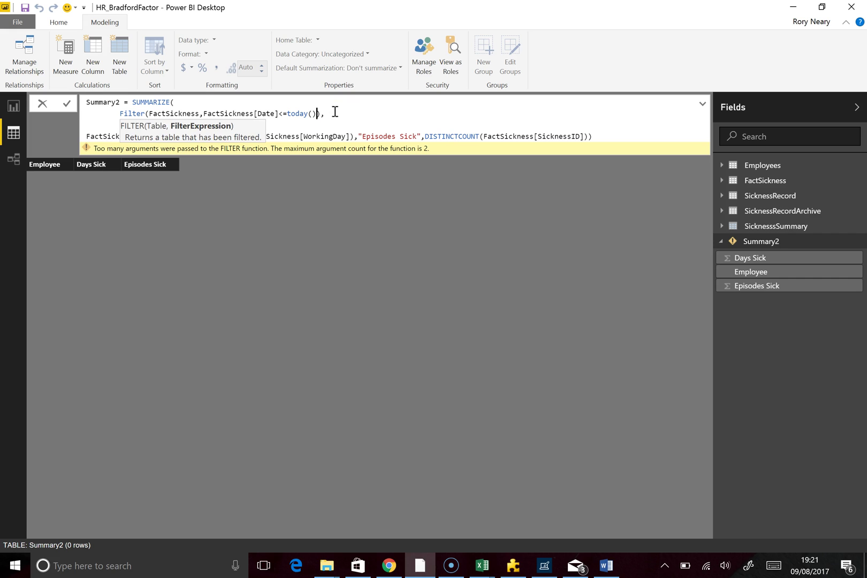
left_click(204, 112)
type("And")
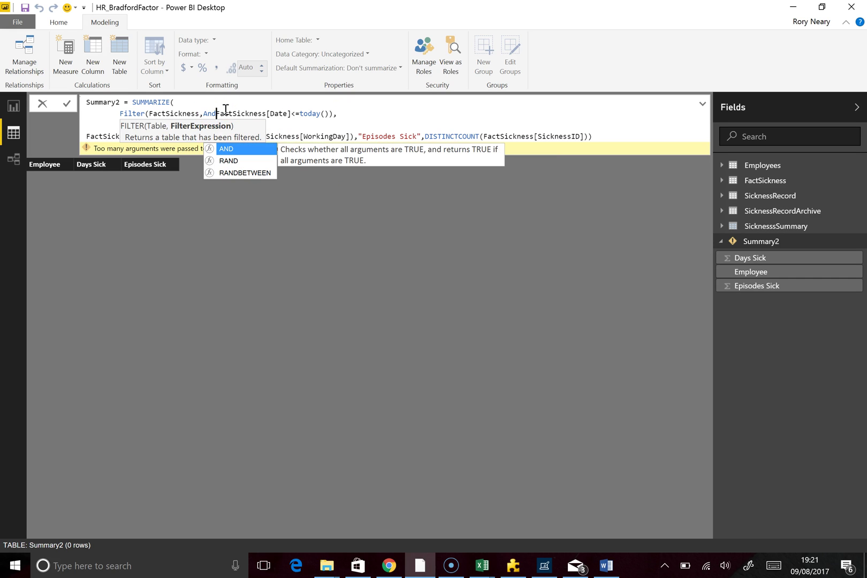
type("(")
left_click(332, 112)
left_click(333, 112)
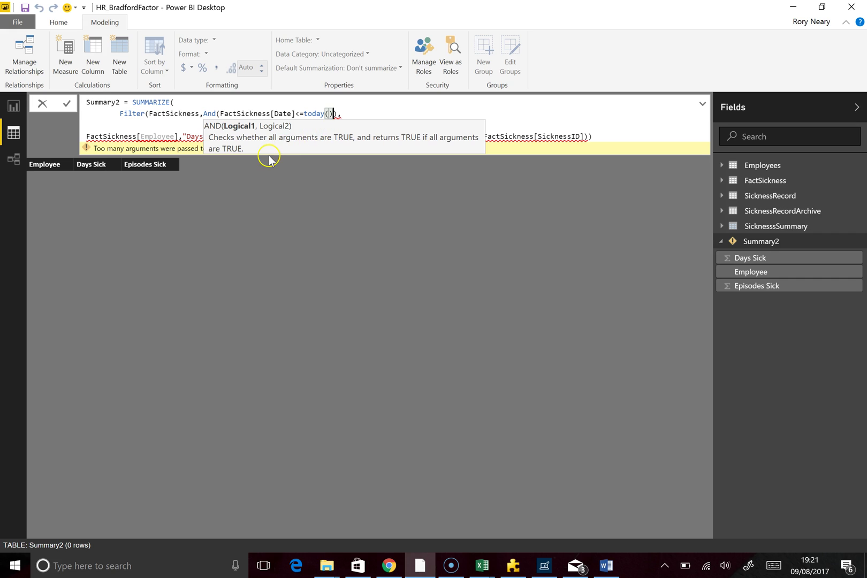
type(")")
left_click(218, 112)
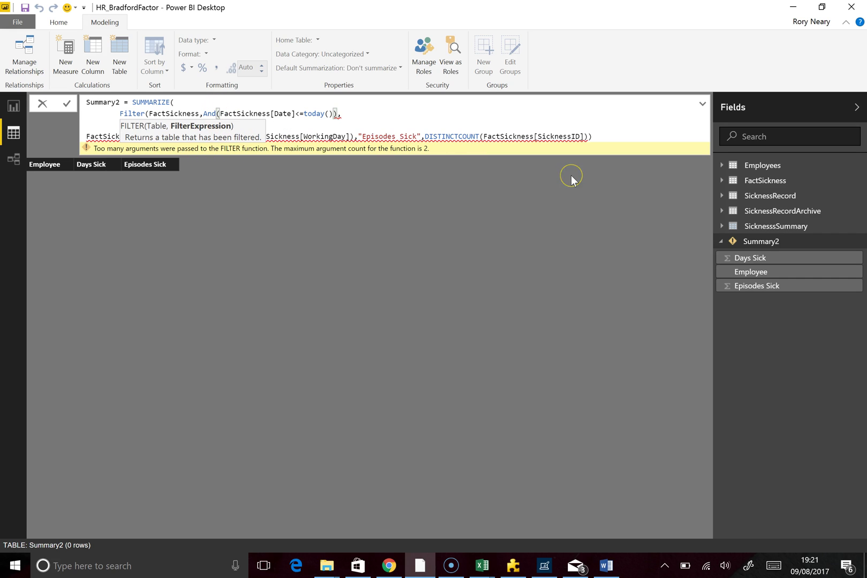
key("Right")
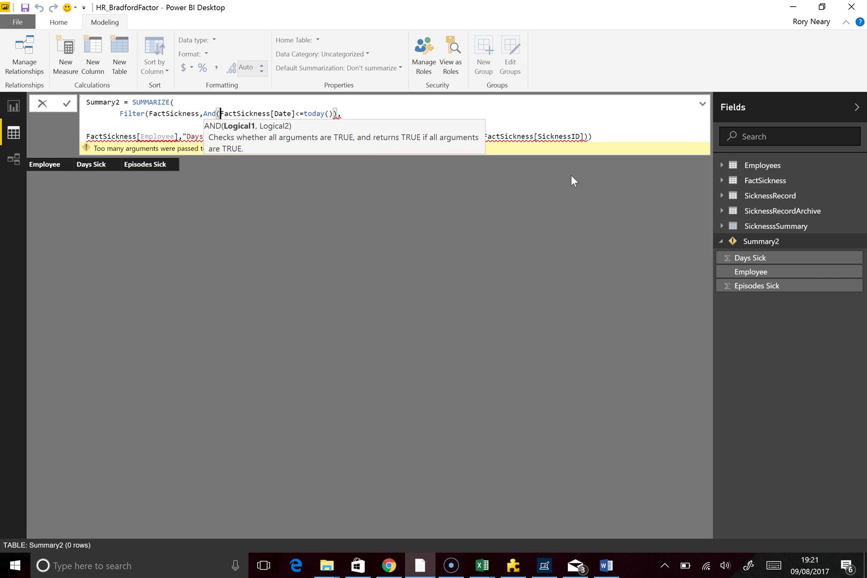
key("BackSpace")
key("BackSpace")
key("BackSpace")
key("BackSpace")
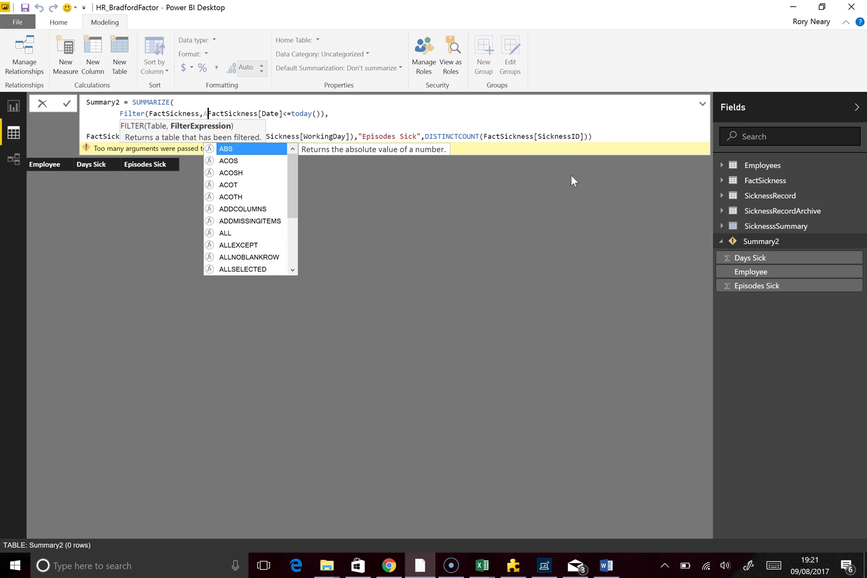
Extend the Filter condition in the Summary2 formula with &&FactSickness[Date]>=Today()-365, and commit it
left_click(316, 113)
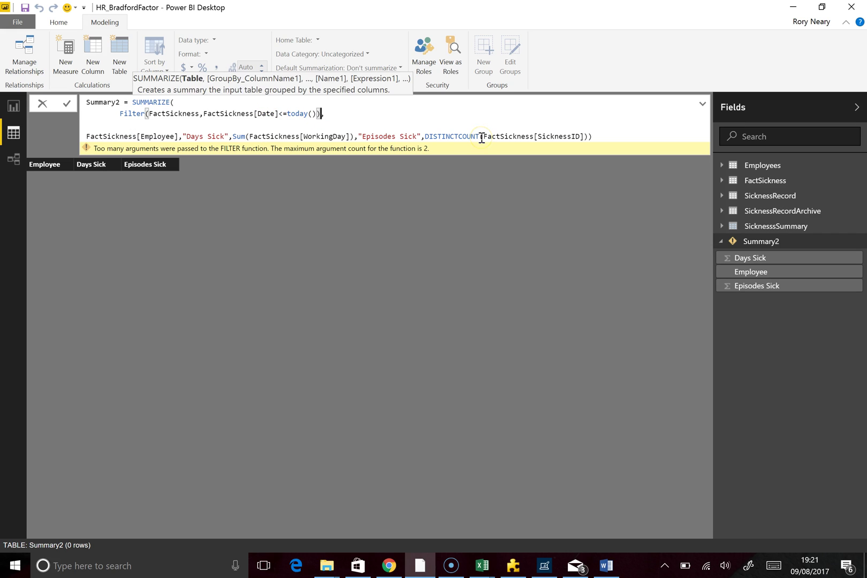
type("&&")
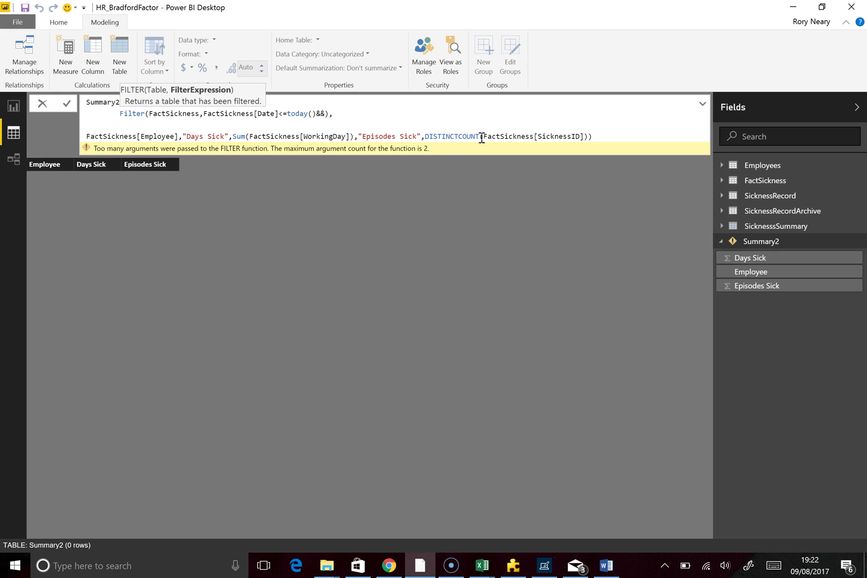
left_click(204, 114)
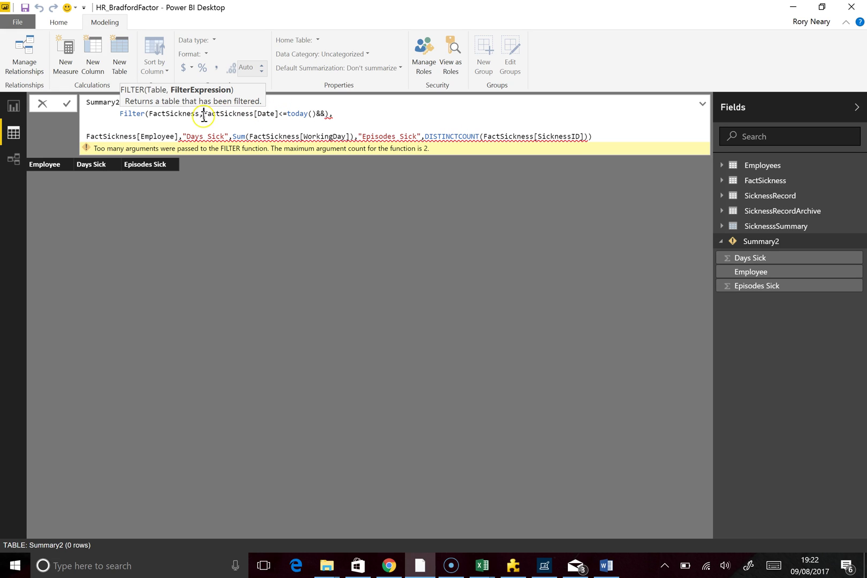
left_click(324, 113)
type("Fact")
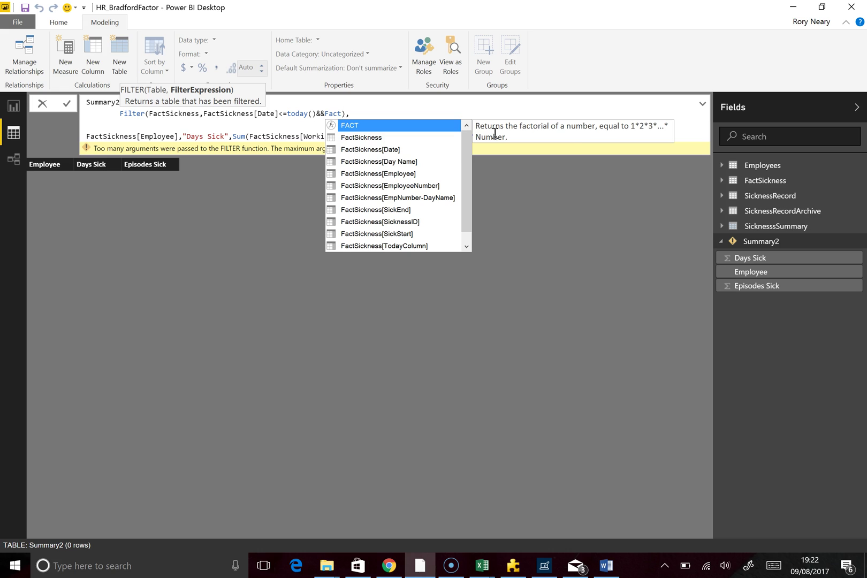
key("Down")
key("Down")
key("Tab")
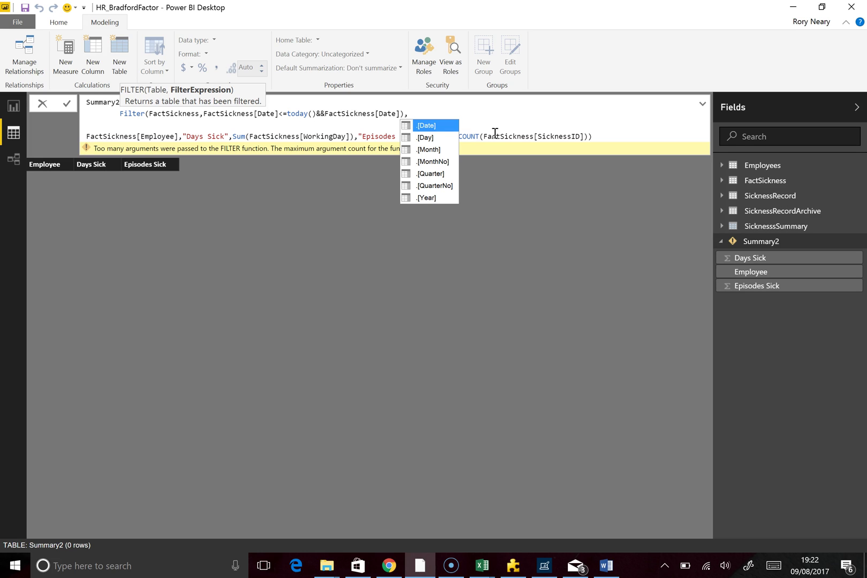
type(">=")
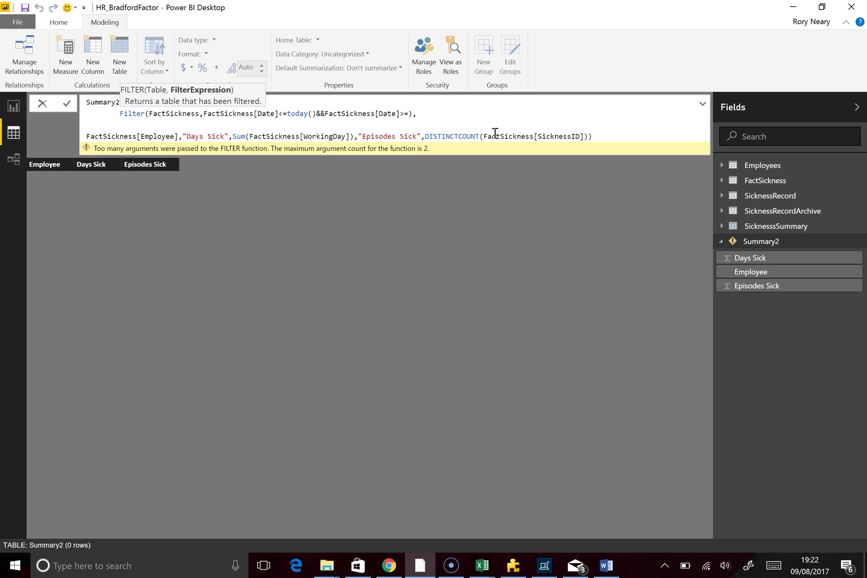
type("Today()-365),")
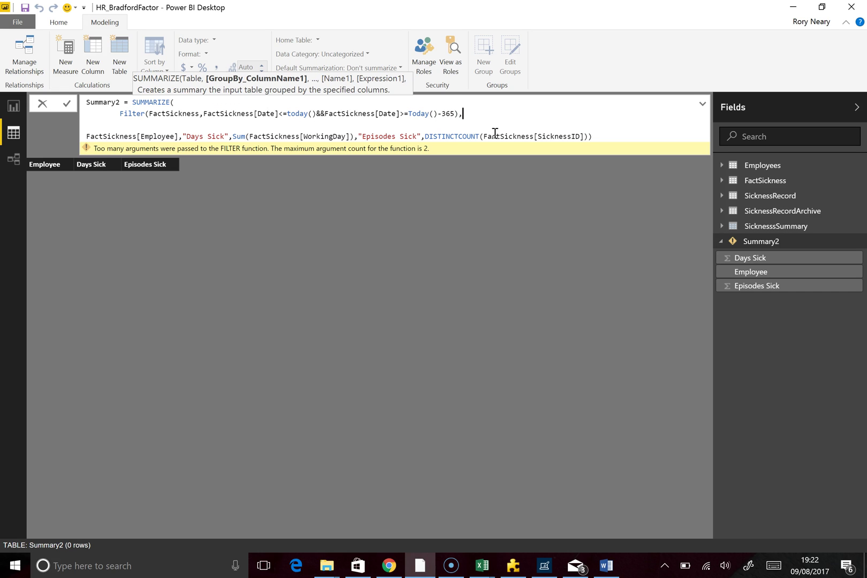
key("Left")
key("Right")
key("Return")
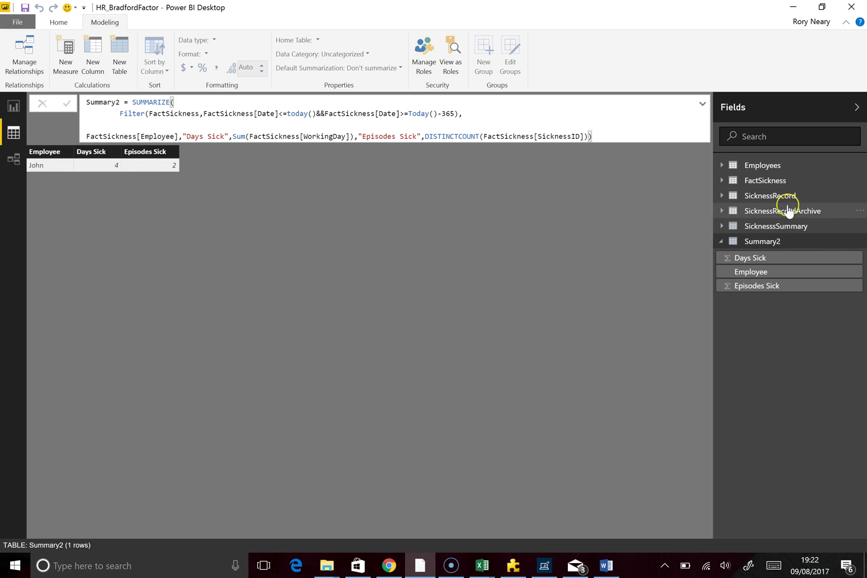
Review the FactSickness rows against the Summary2 table, and add a new calculated column to Summary2
left_click(774, 181)
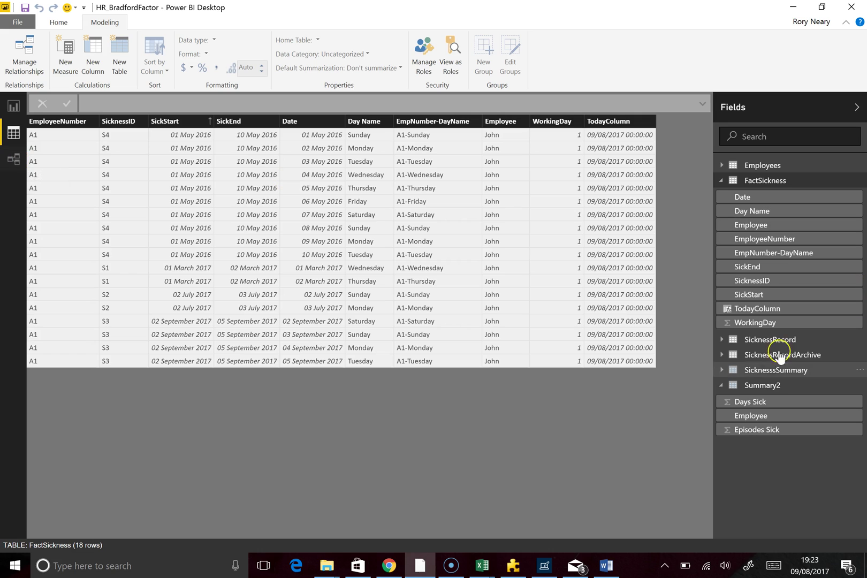
left_click(769, 384)
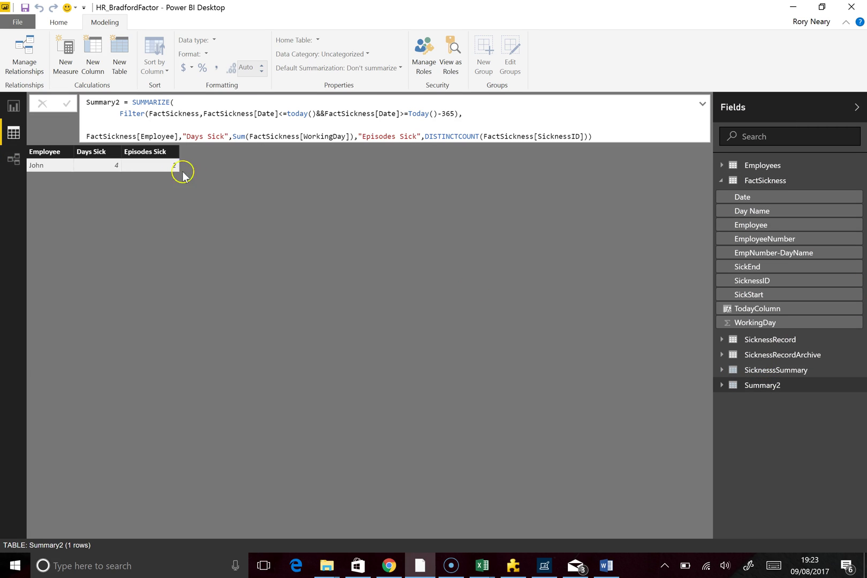
left_click(166, 154)
right_click(165, 155)
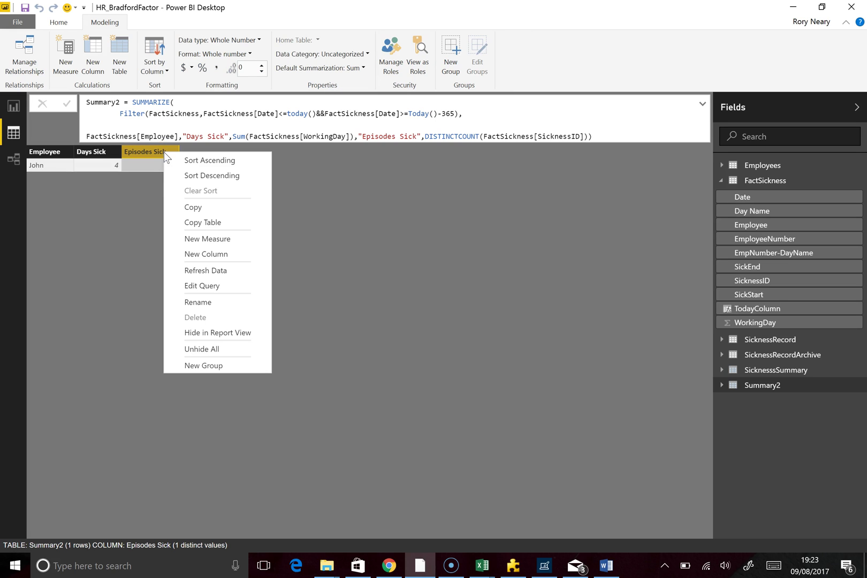
left_click(215, 255)
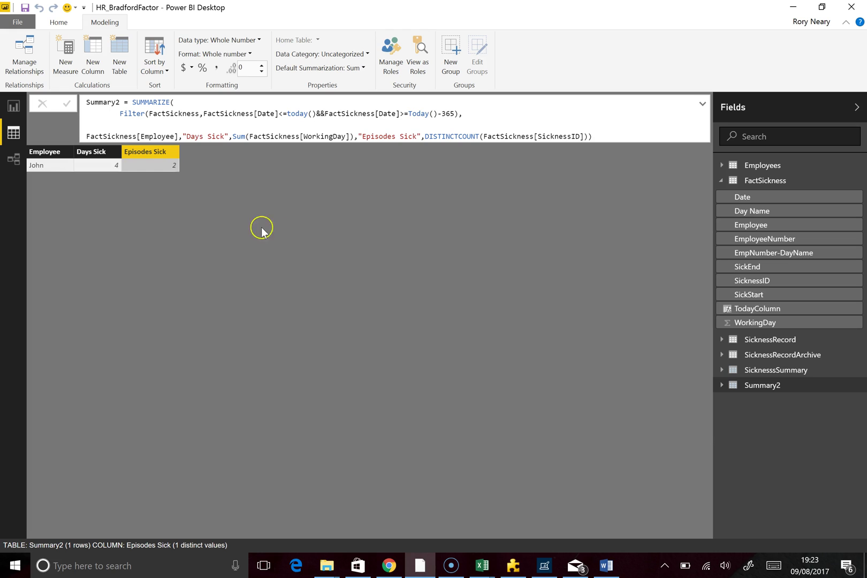
Name the new Summary2 column BradfordFactor in its formula
left_click(103, 102)
double_click(104, 101)
type("Braedfo")
key("BackSpace")
key("BackSpace")
key("BackSpace")
key("BackSpace")
type("dfordFactor")
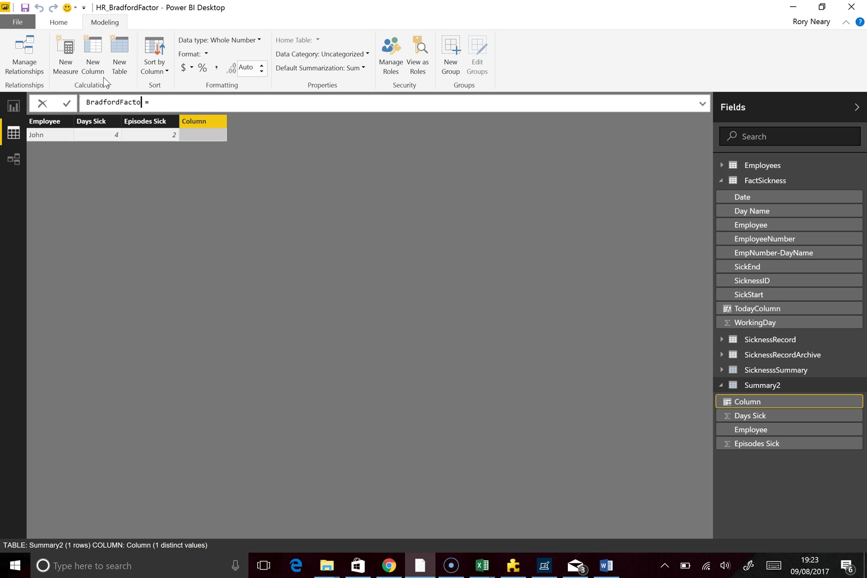
Start the BradfordFactor formula with Summary2[Days Sick]*Summary2[Days Sick]
left_click(181, 102)
type("day")
key("Down")
key("Down")
key("Down")
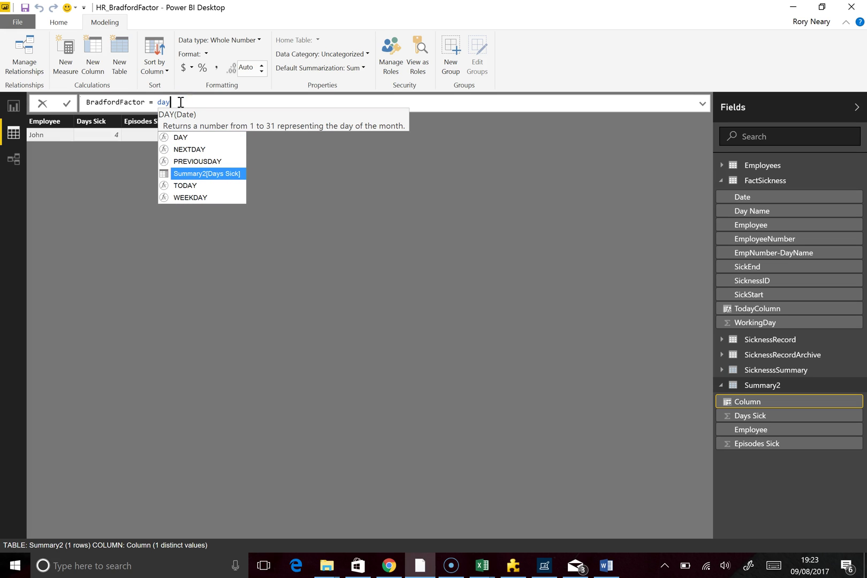
key("Tab")
type("*days")
key("Tab")
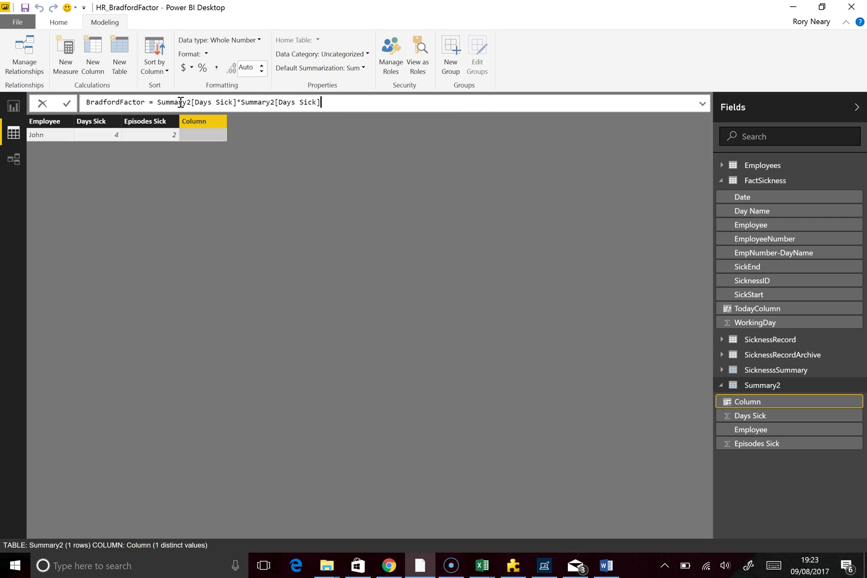
Replace the second Summary2[Days Sick] factor with Summary2[Episodes Sick]*Summary2[Episodes Sick] and commit the BradfordFactor formula
type("*")
key("BackSpace")
key("BackSpace")
key("BackSpace")
key("BackSpace")
key("BackSpace")
key("BackSpace")
key("BackSpace")
key("BackSpace")
key("BackSpace")
key("BackSpace")
key("BackSpace")
key("BackSpace")
key("BackSpace")
key("BackSpace")
key("BackSpace")
key("BackSpace")
key("BackSpace")
key("BackSpace")
key("BackSpace")
key("BackSpace")
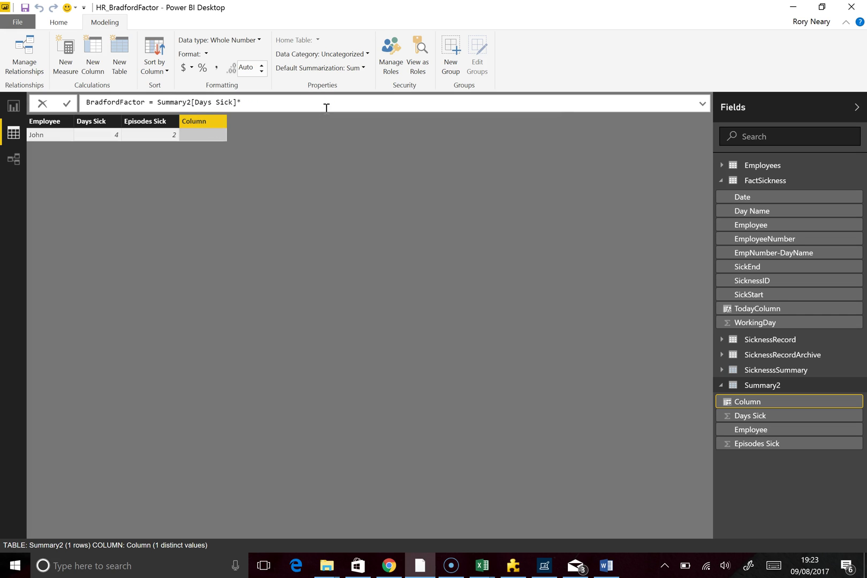
type("Summary2[Episodes Sick]*Summary2[Episodes Sick]")
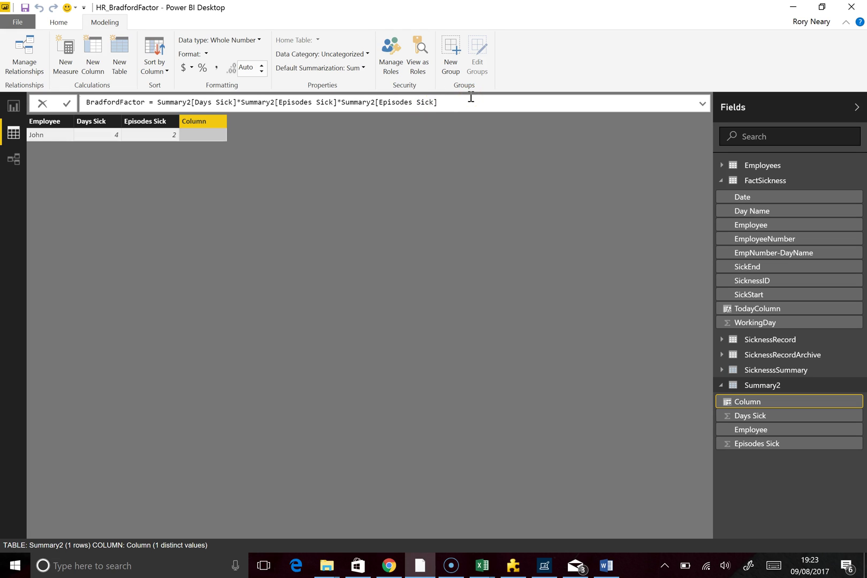
left_click(172, 137)
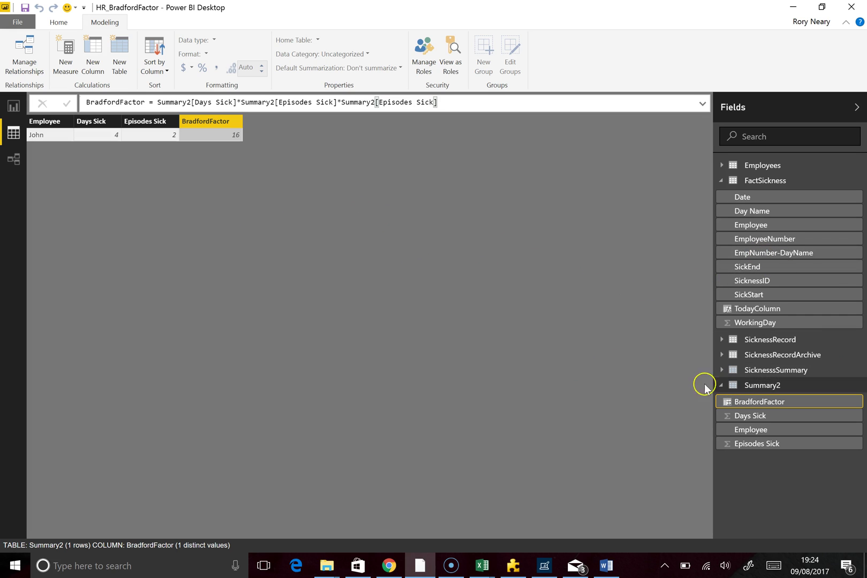
Look at the work patterns in the Employees table, and open the SicknessRecordArchive table's query for editing
left_click(750, 170)
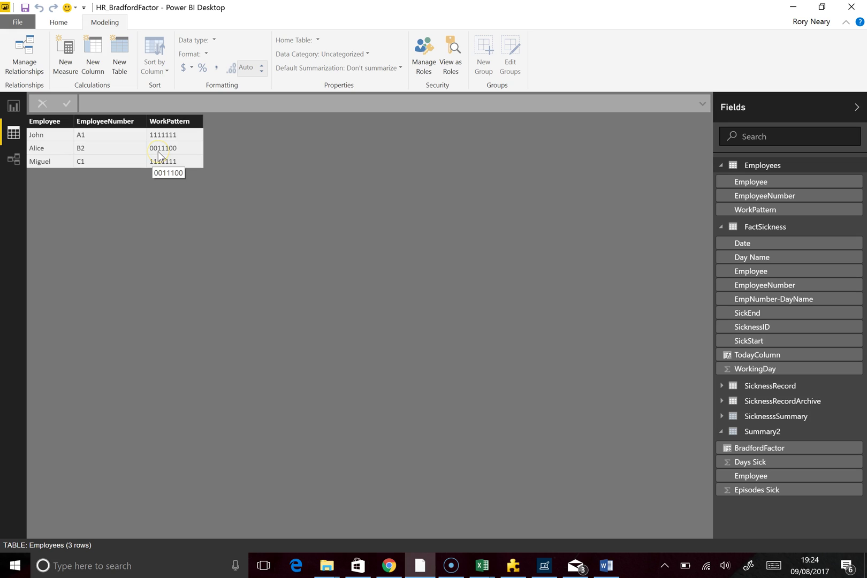
left_click(174, 150)
left_click(805, 407)
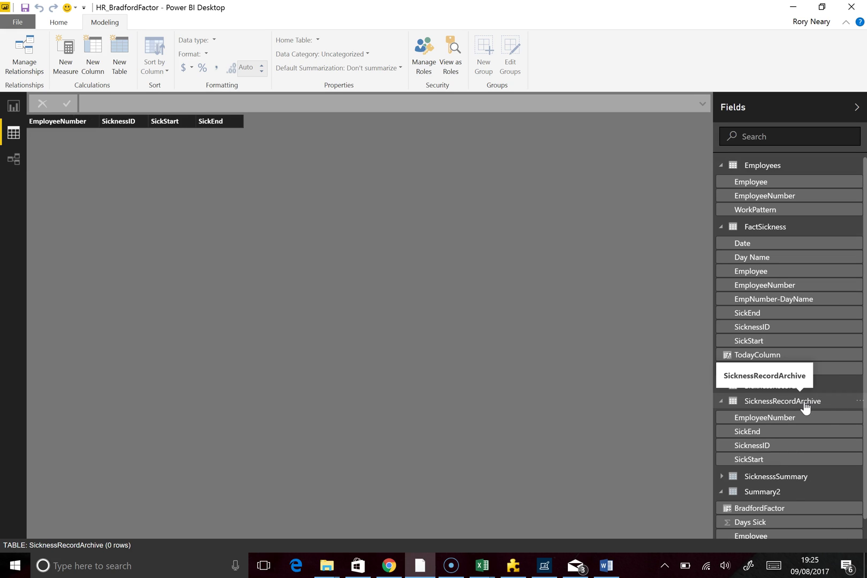
right_click(807, 406)
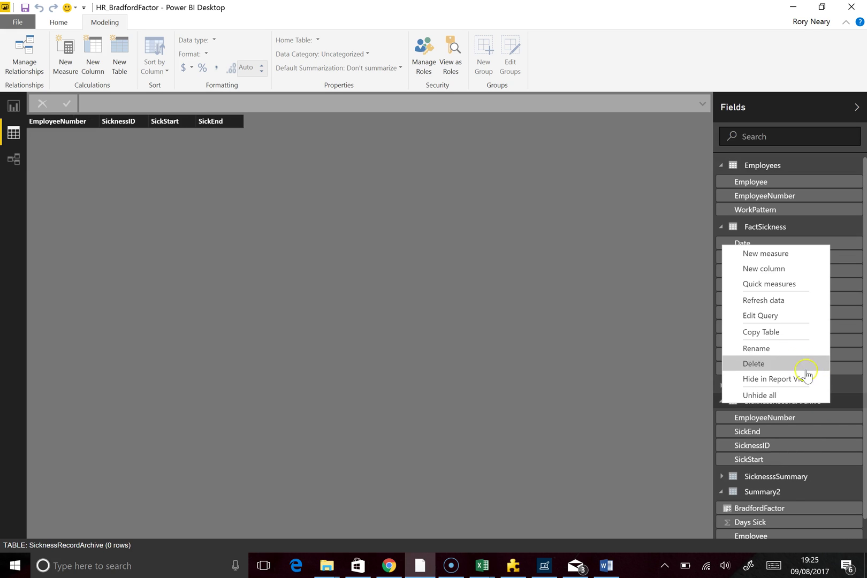
left_click(762, 316)
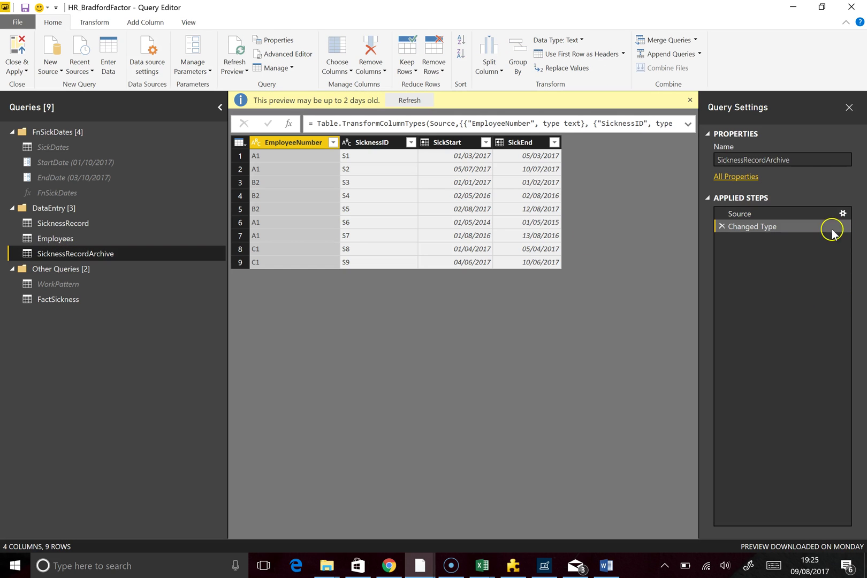
Copy rows 3 to 9, all columns, from the SicknessRecordArchive source table and leave that table unedited
left_click(841, 214)
left_click(843, 215)
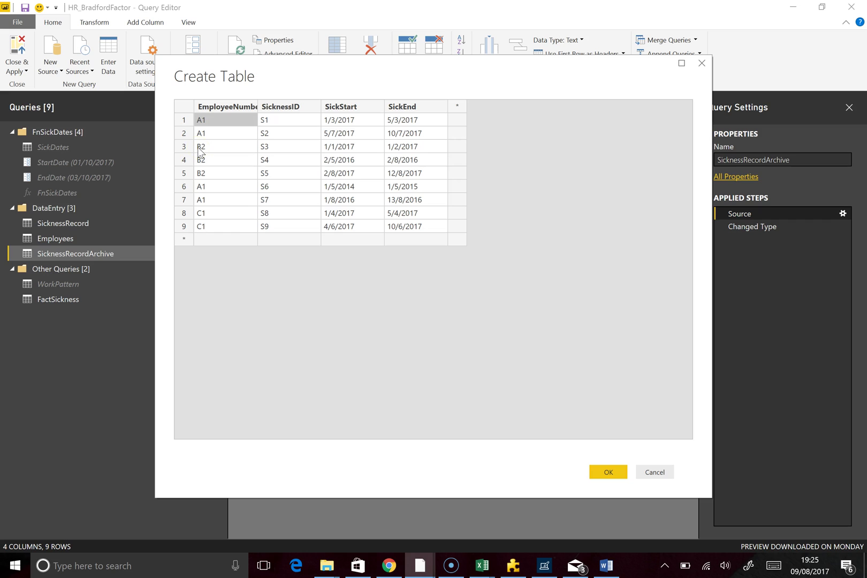
left_click(199, 149)
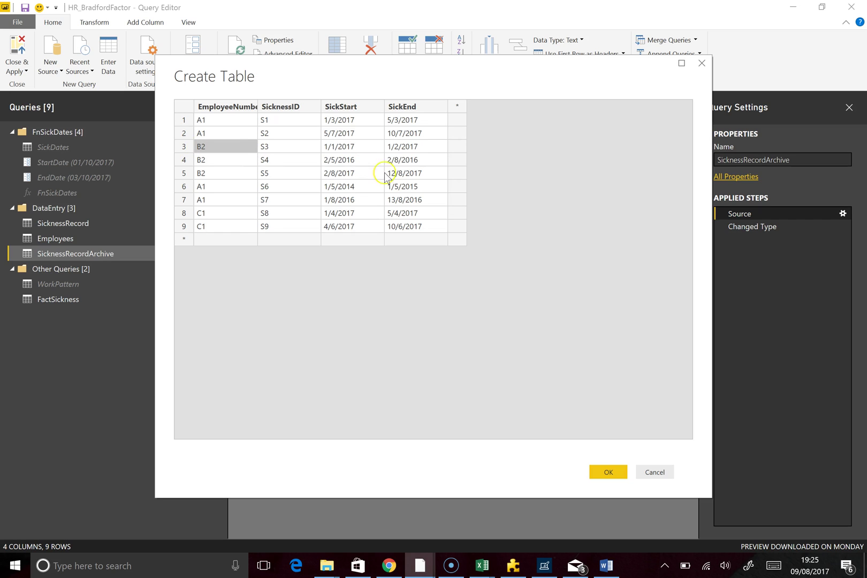
left_click(429, 228, "shift")
key("ctrl+c")
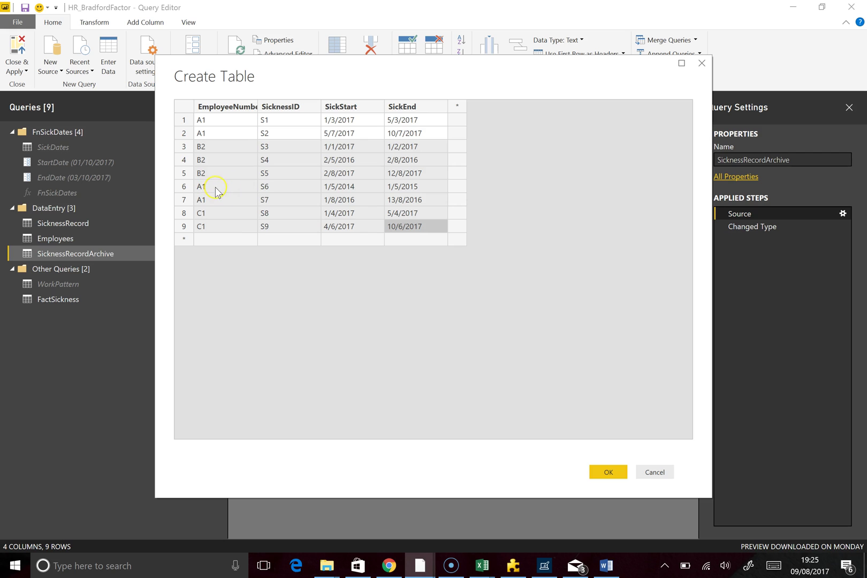
left_click(663, 473)
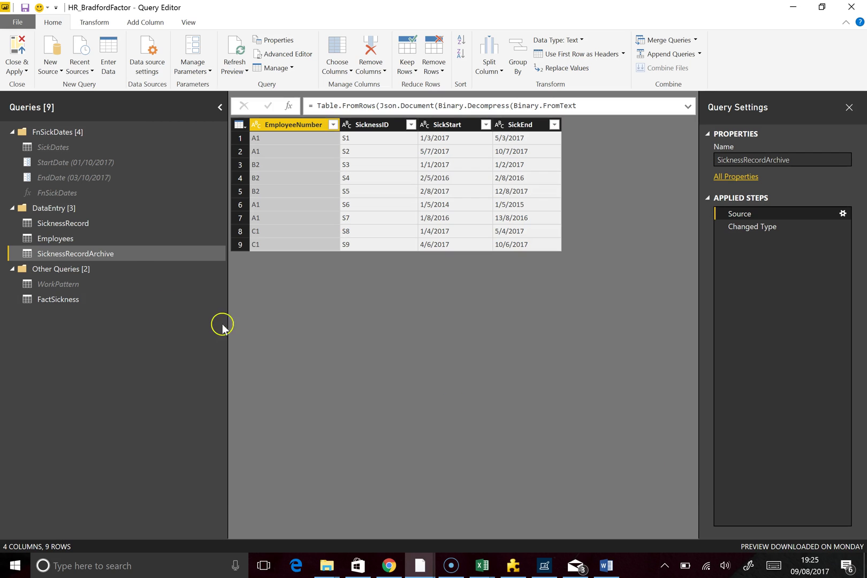
Open the SicknessRecord source table for editing and paste the copied archive rows below row 4
left_click(86, 224)
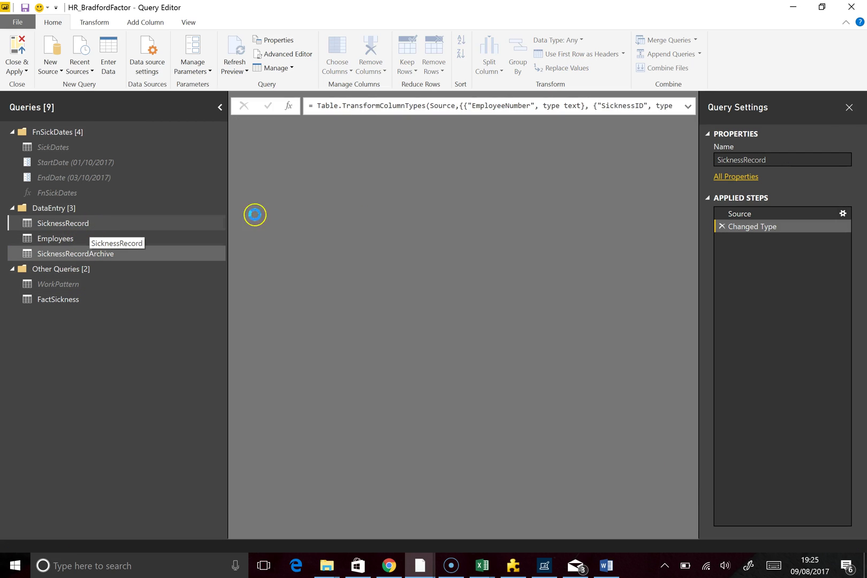
left_click(842, 213)
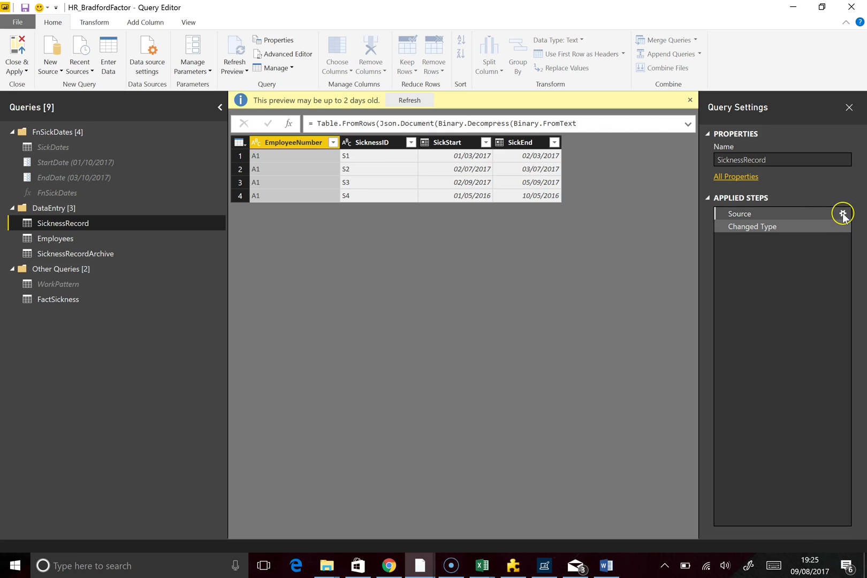
left_click(843, 213)
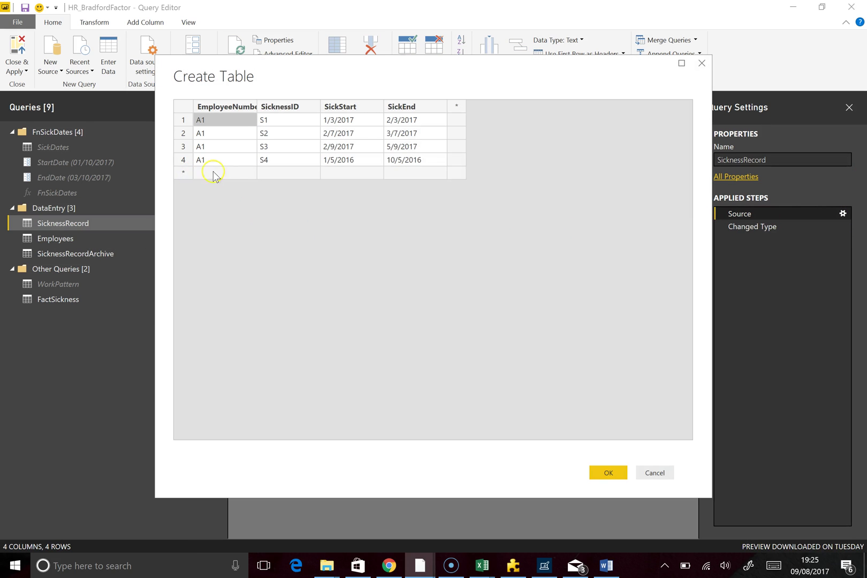
left_click(224, 173)
key("ctrl+v")
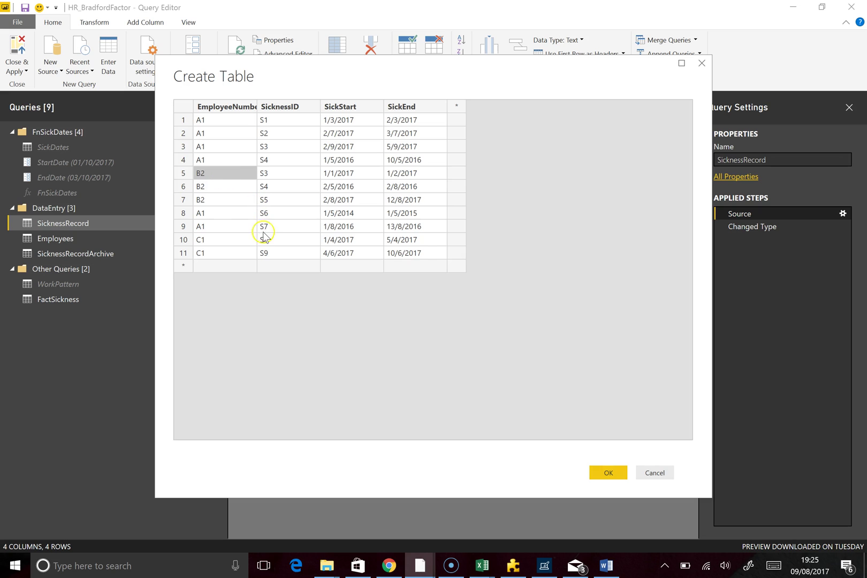
Set both SickStart and SickEnd of row 8 (S6) to 1/5/2017
left_click(295, 213)
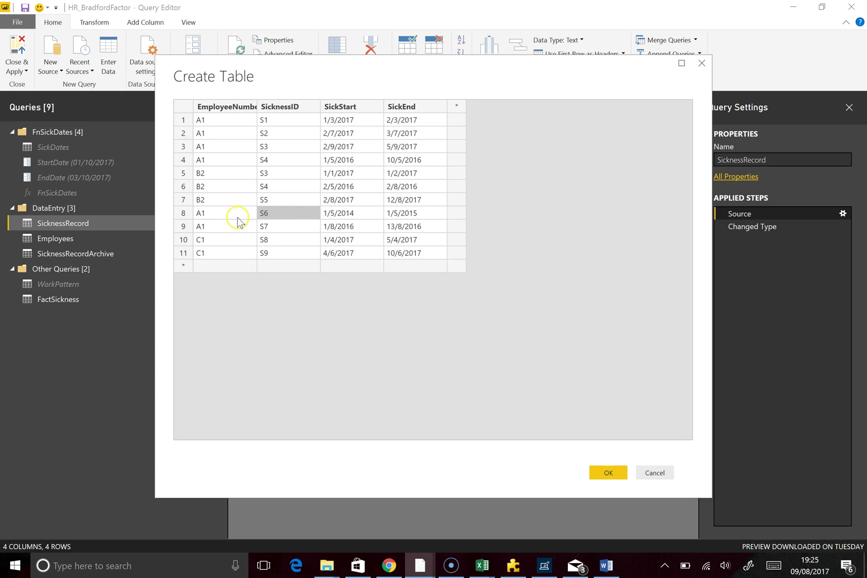
left_click(368, 216)
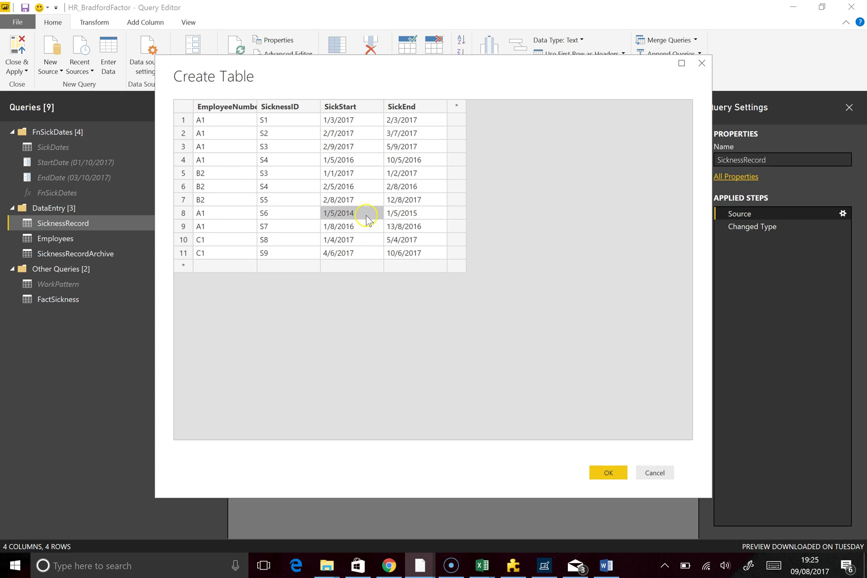
left_click(367, 219)
left_click(365, 218)
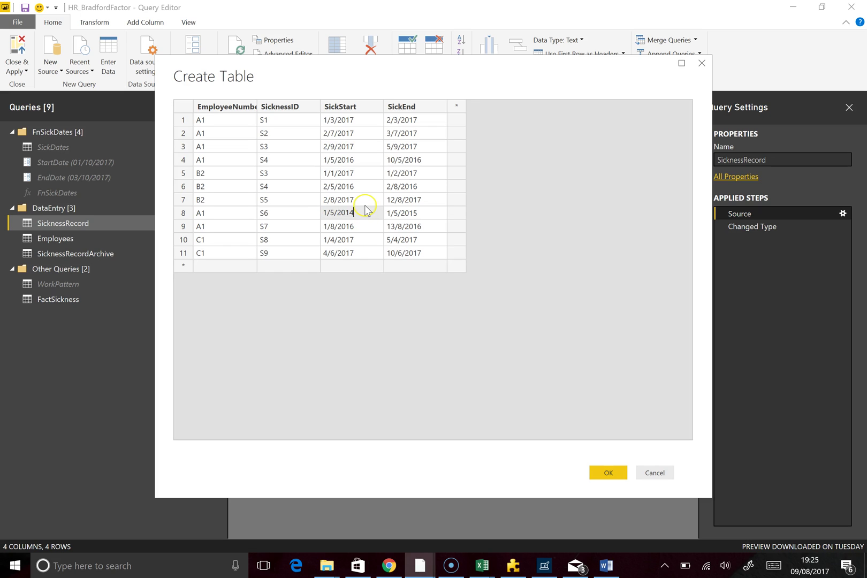
left_click(429, 217)
left_click(430, 218)
left_click(430, 218)
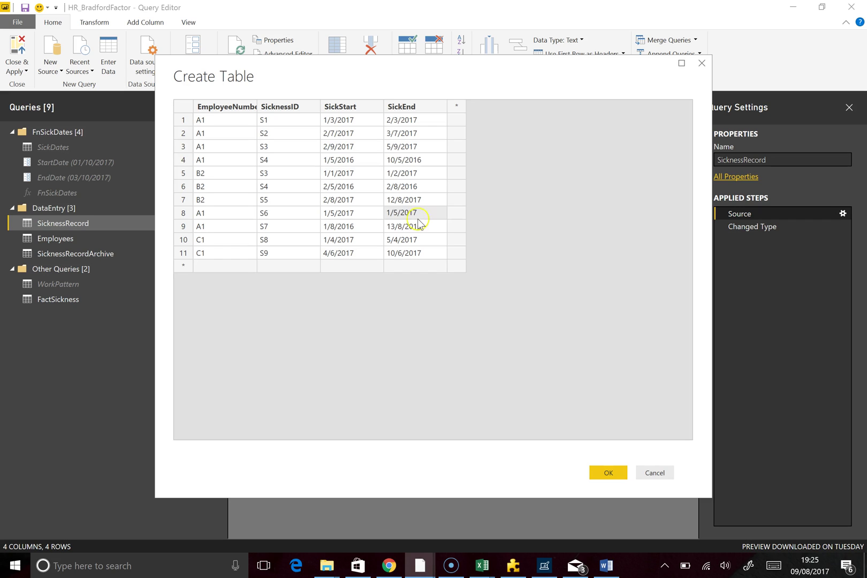
Set row 9 (S7) to SickStart 1/8/2017 and SickEnd 13/8/2017
left_click(358, 227)
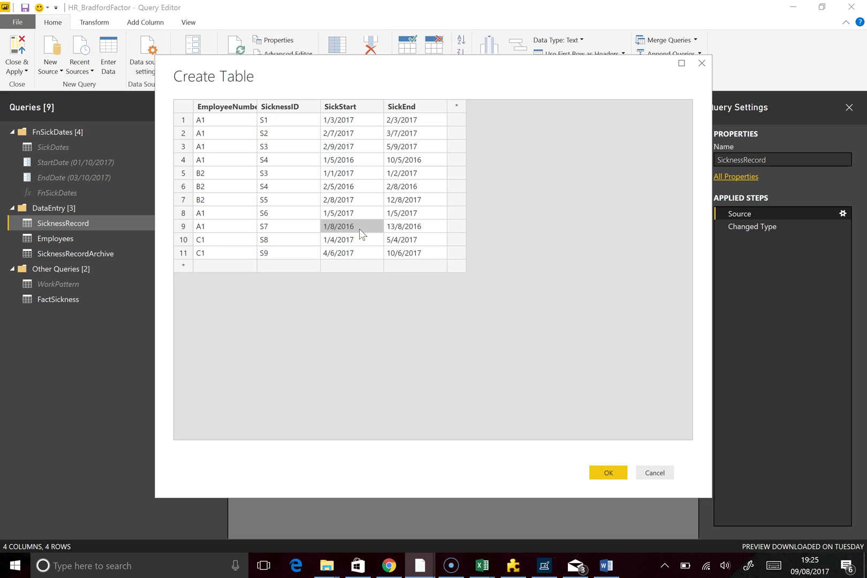
left_click(359, 226)
left_click(359, 226)
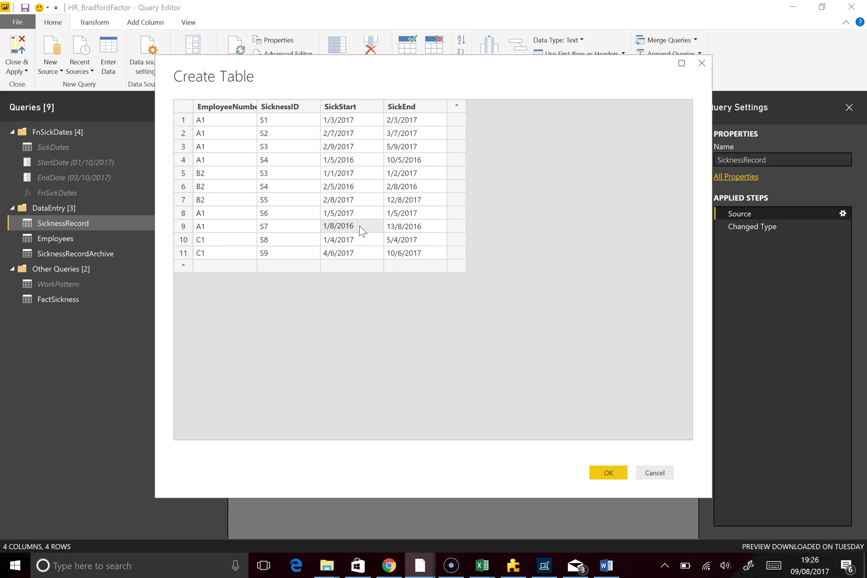
type("7")
left_click(430, 229)
left_click(429, 226)
left_click(430, 226)
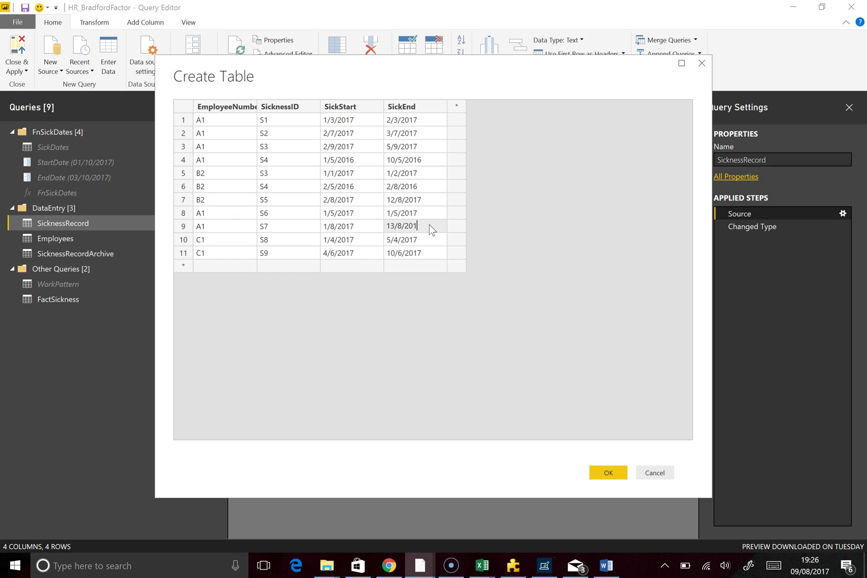
type("7")
Delete the empty row 12 from the SicknessRecord source table and accept the table edits
left_click(428, 266)
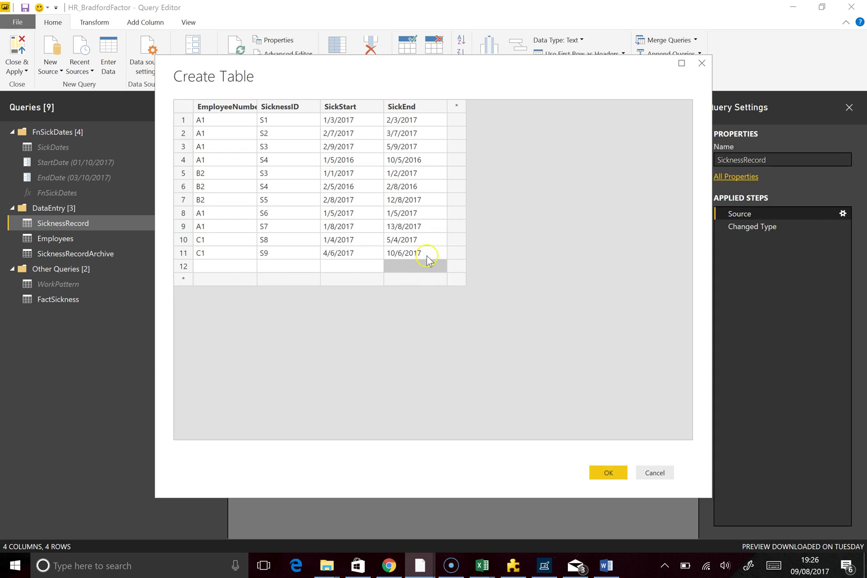
left_click(176, 266)
right_click(179, 271)
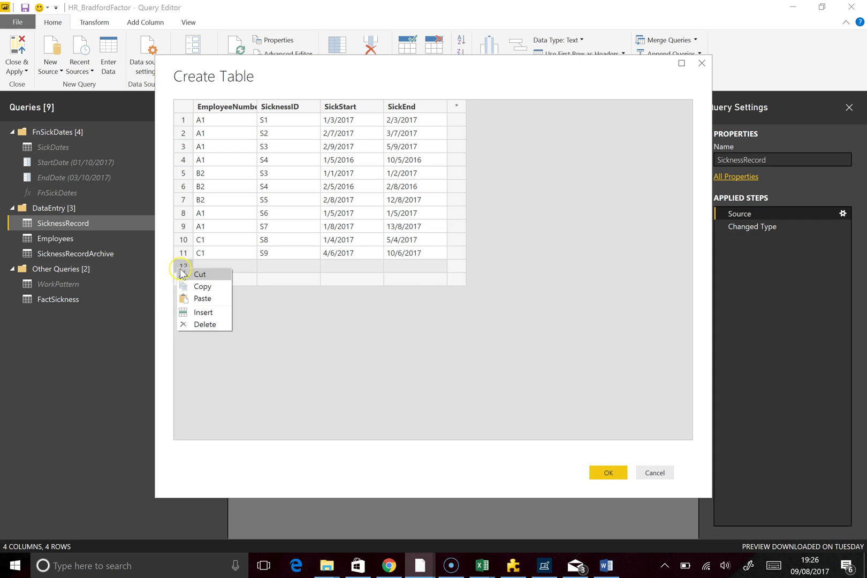
left_click(212, 327)
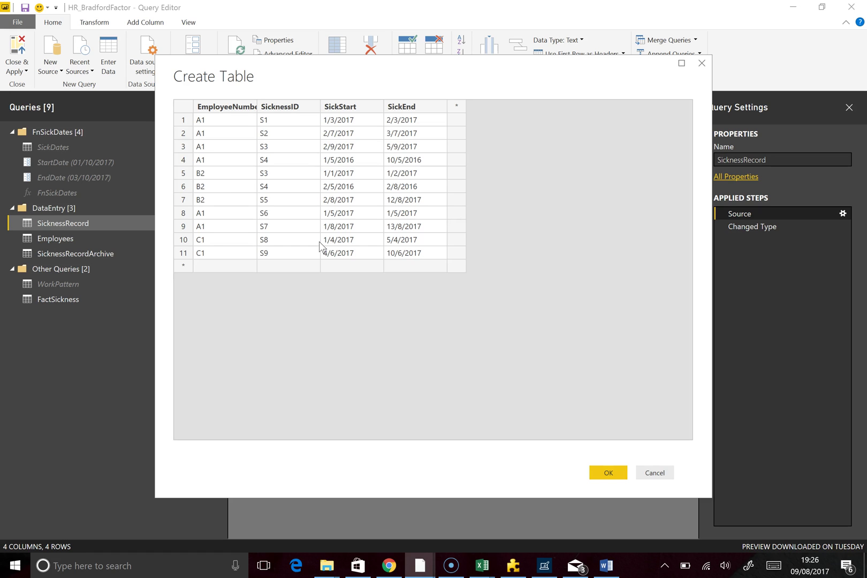
left_click(607, 472)
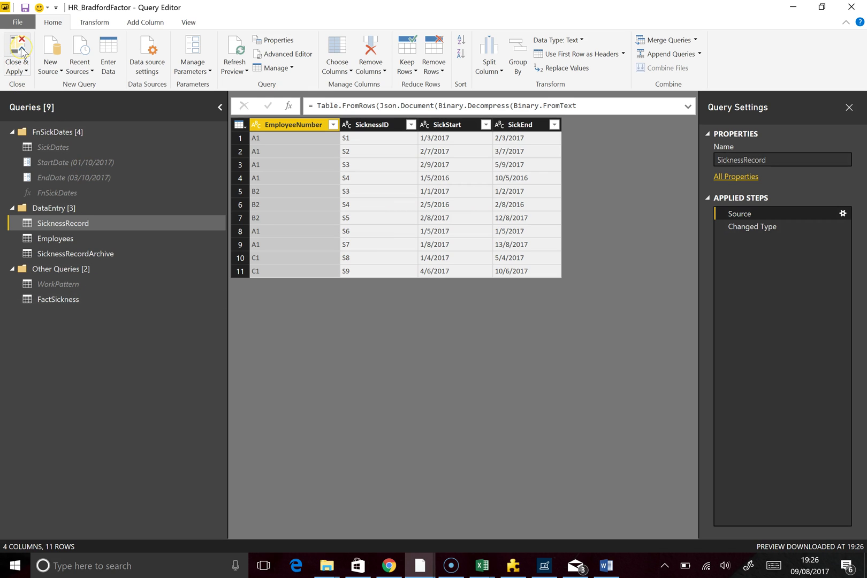
View the FactSickness query with the added sickness records and close the Query Editor
left_click(68, 300)
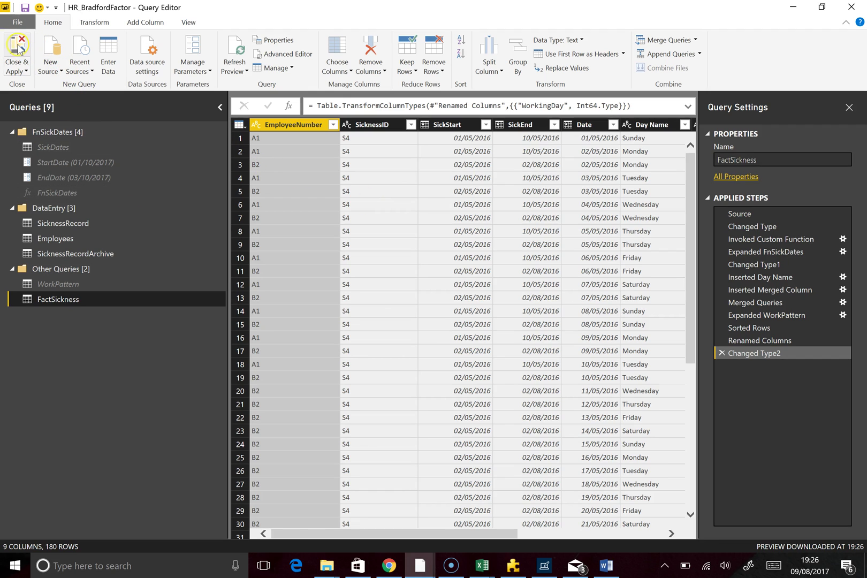
key("alt+F4")
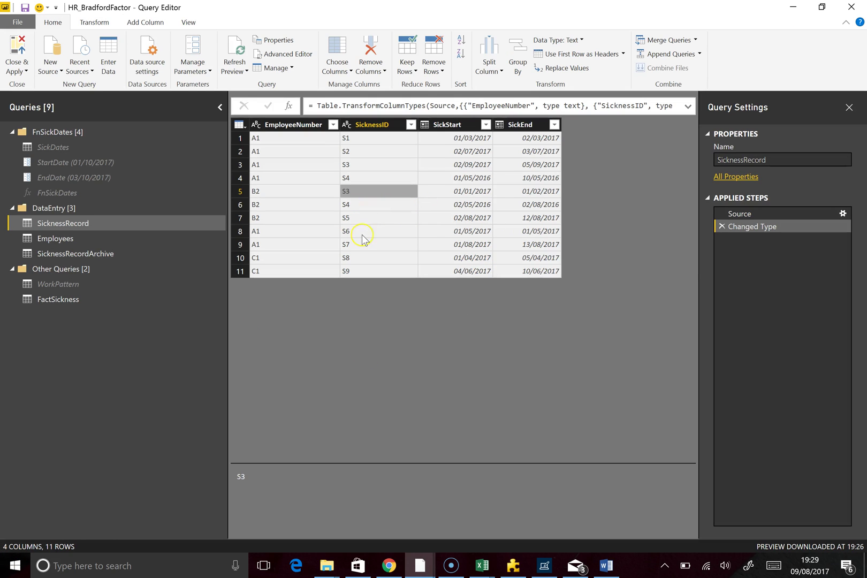
Edit the SicknessRecord source table and set the SicknessID values of rows 5 to 11 to 5, 6, 7, 8, 9, 10 and 11
left_click(834, 213)
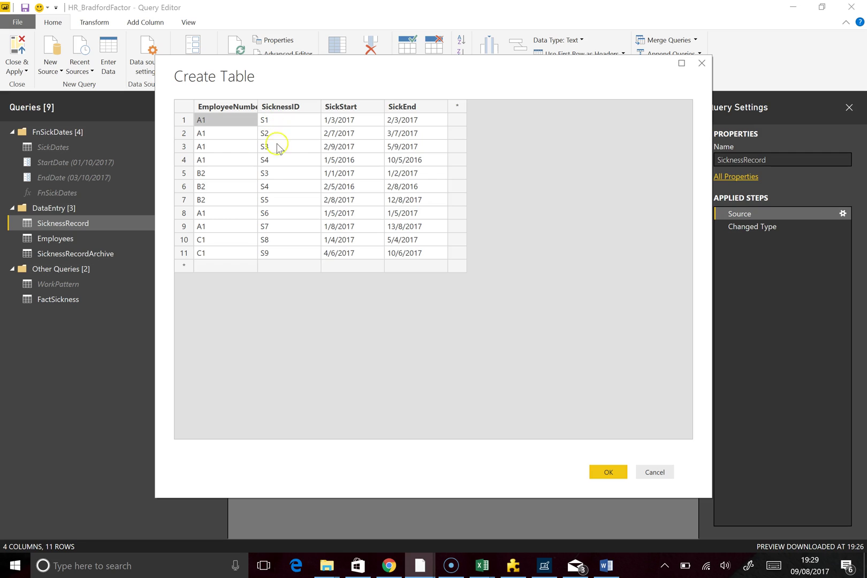
left_click(286, 176)
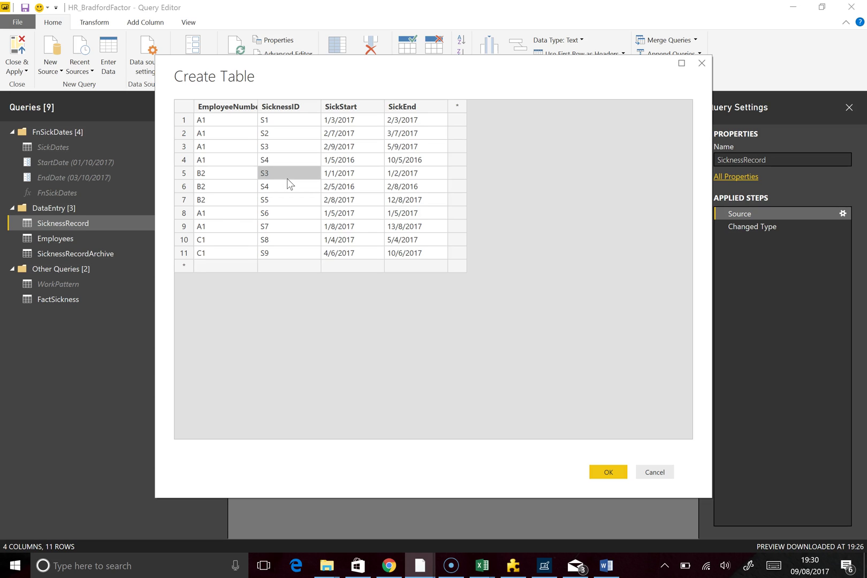
type("5")
key("Return")
type("6")
key("Return")
type("7")
key("Return")
type("8")
key("Return")
type("9")
key("Return")
type("10")
key("Return")
type("11")
key("Return")
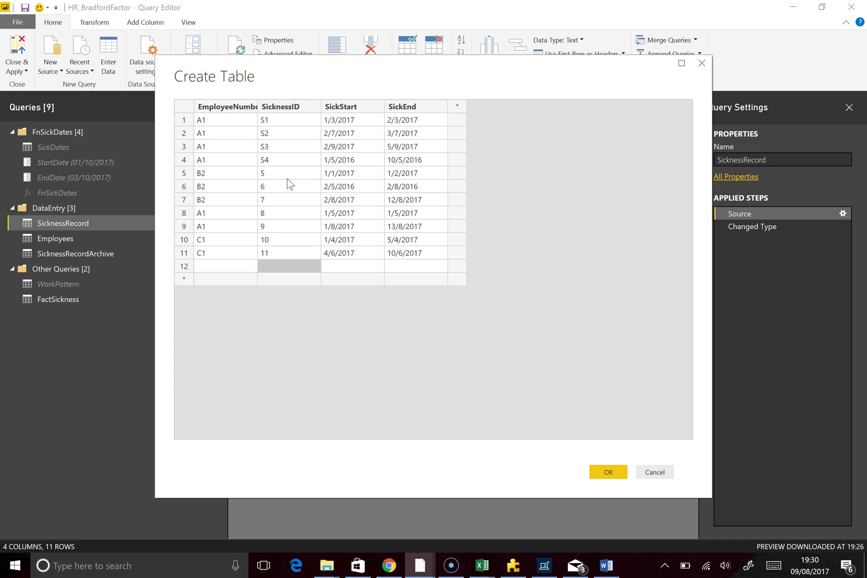
Remove the empty row 12, accept the SicknessRecord table edits, and close the Query Editor with the changes applied
left_click(254, 334)
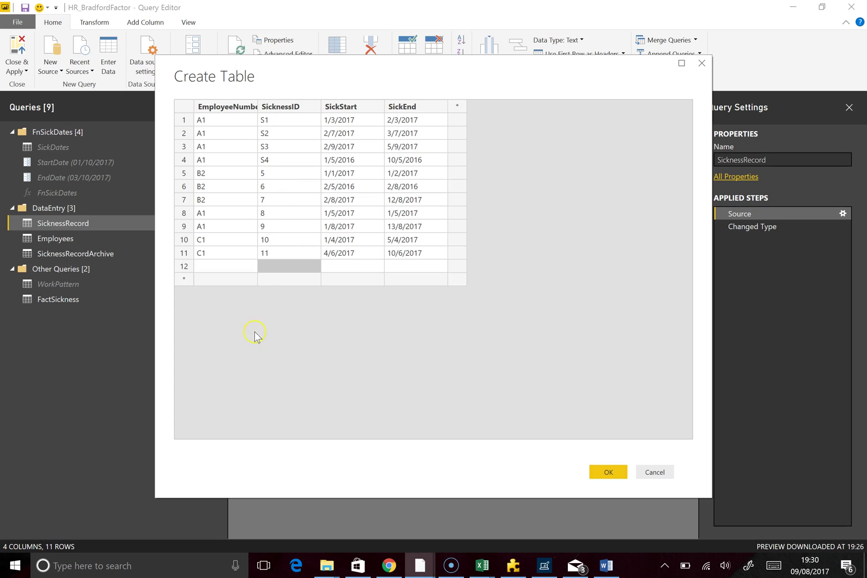
right_click(180, 270)
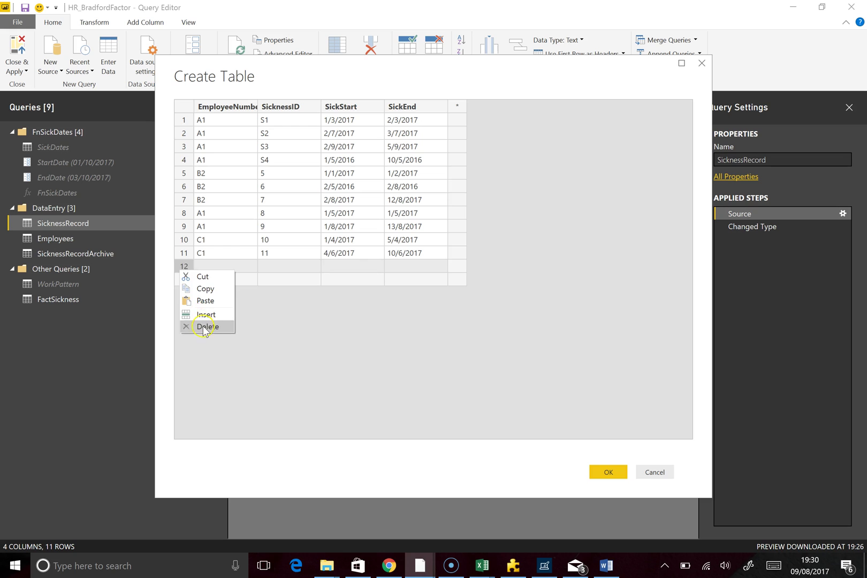
left_click(206, 327)
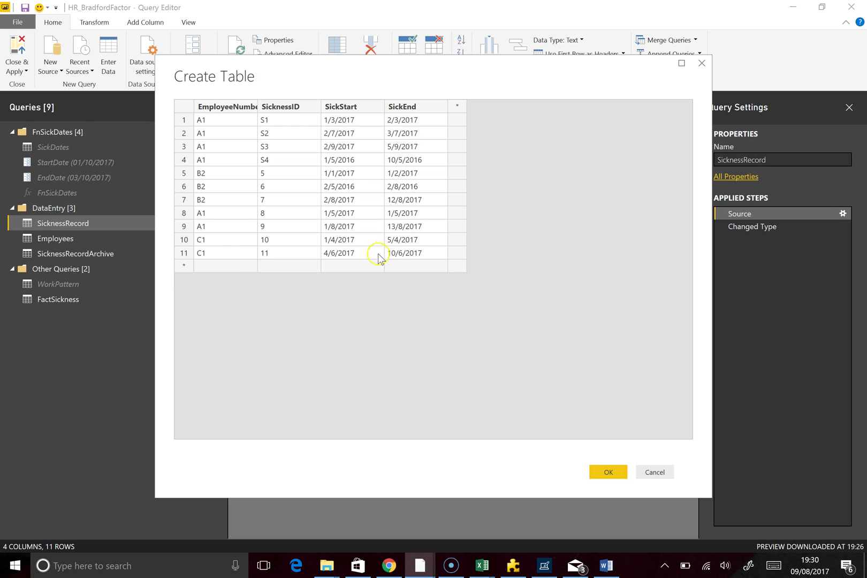
left_click(607, 472)
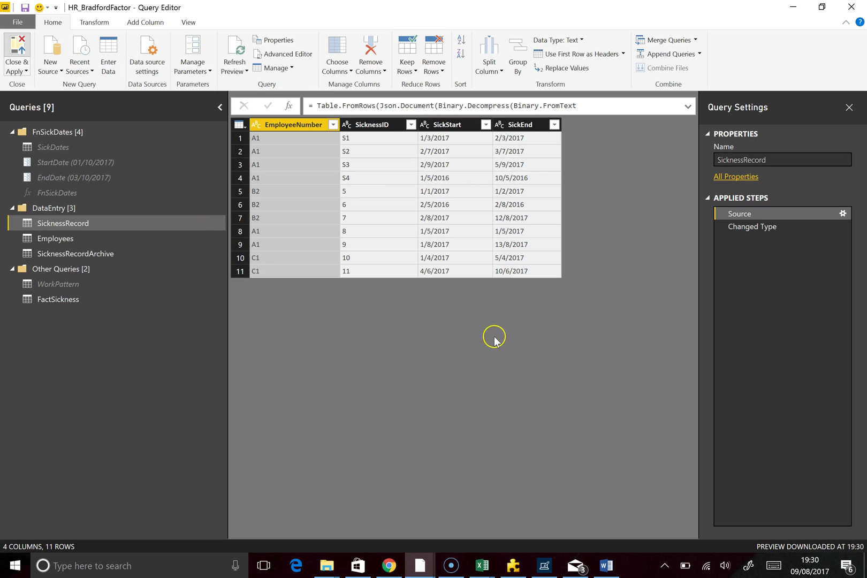
key("alt+F4")
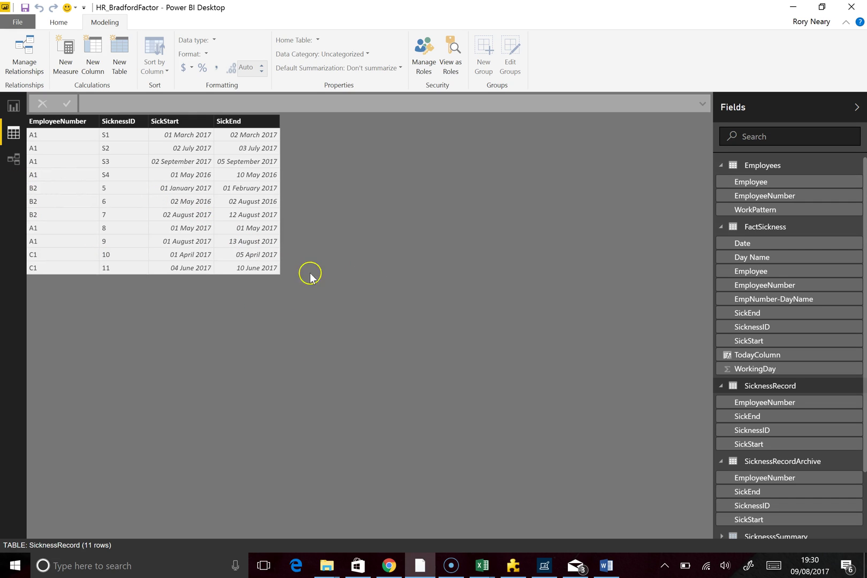
Check the refreshed FactSickness and Summary2 tables, and examine the Bradford Factor bar chart on the Visualisation page
left_click(767, 227)
scroll(616, 206, "down", 1)
scroll(224, 260, "up", 1)
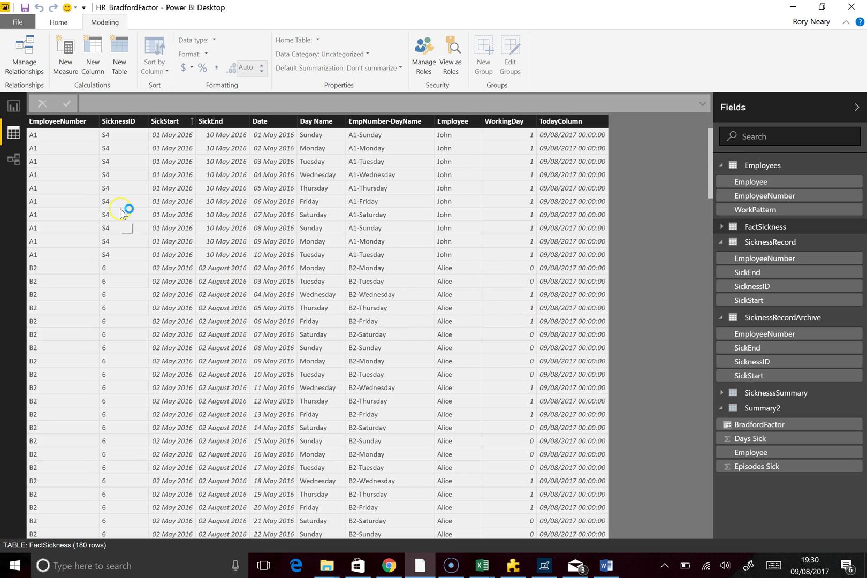
left_click(762, 409)
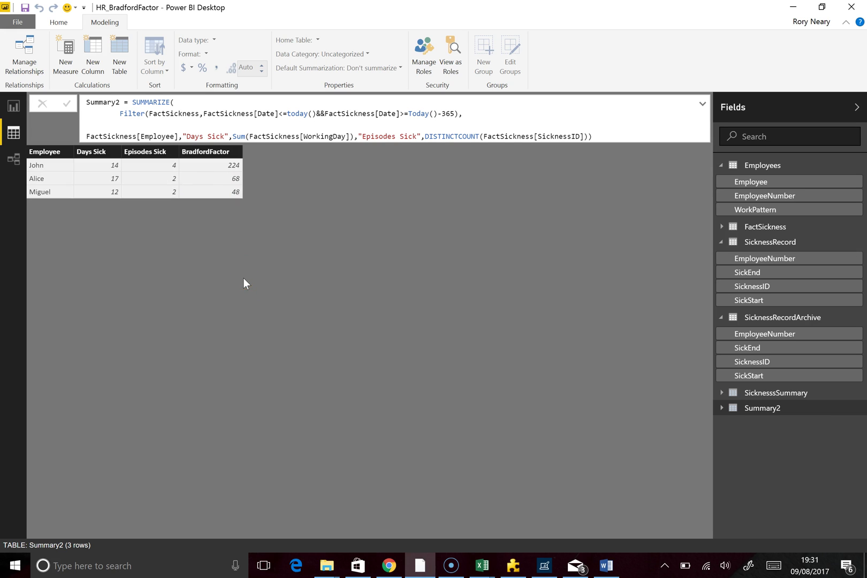
left_click(13, 108)
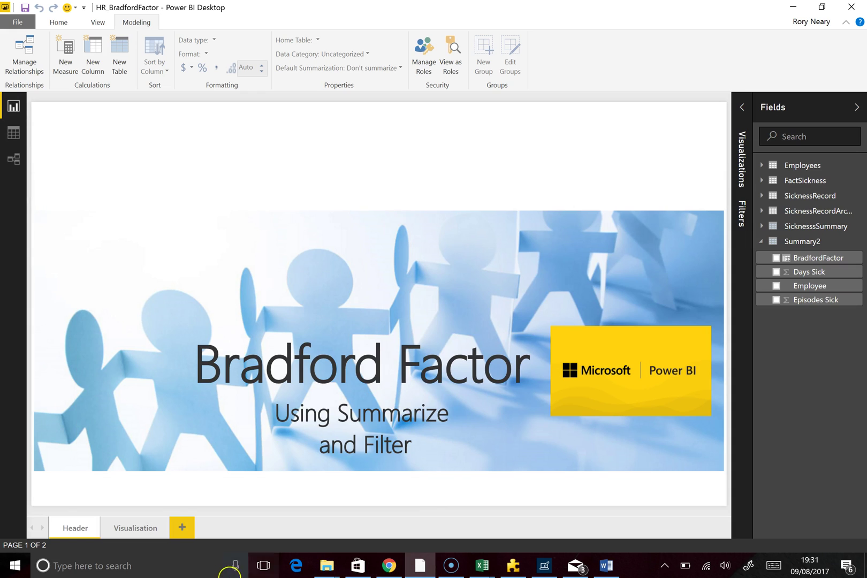
left_click(142, 530)
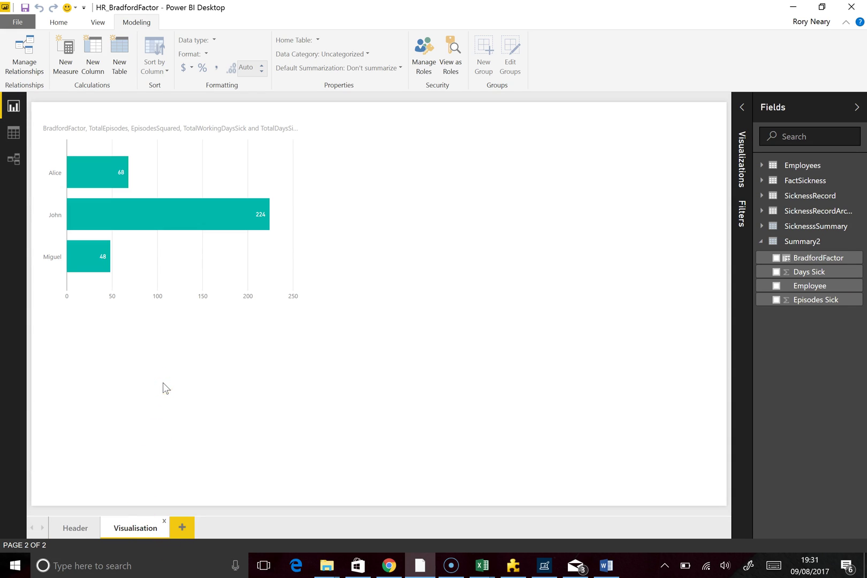
mouse_move(151, 223)
Delete the inactive SicknessID relationship between SicknessRecord and FactSickness in the relationship diagram
left_click(15, 166)
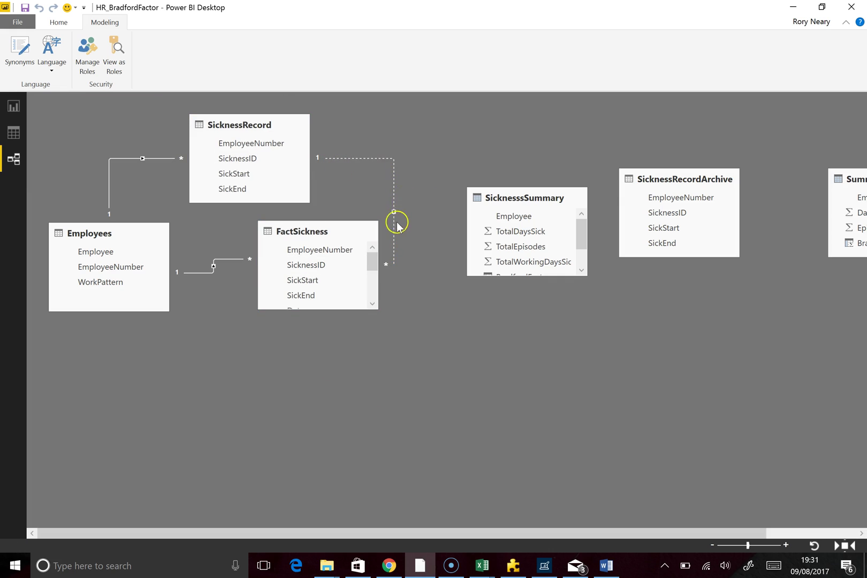
left_click(374, 161)
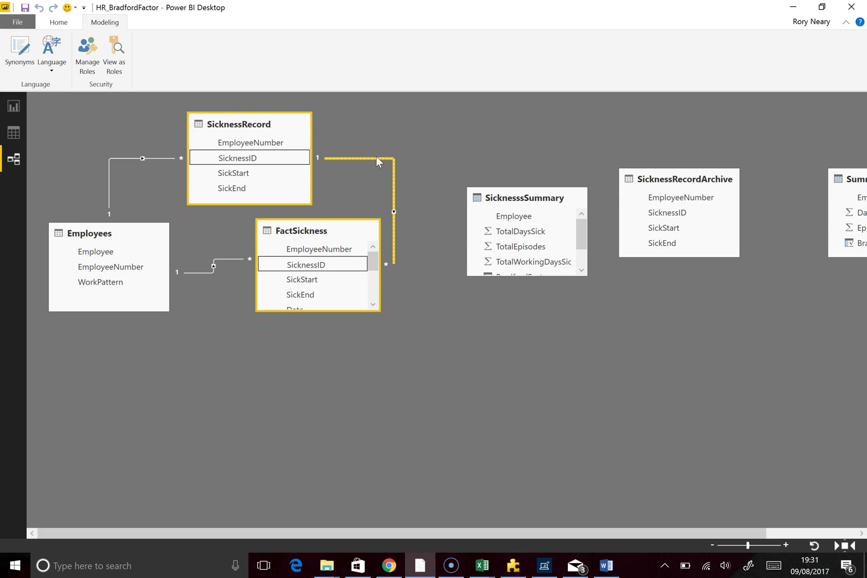
mouse_move(377, 159)
left_mouse_down()
mouse_move(381, 168)
mouse_move(379, 149)
mouse_move(352, 160)
left_mouse_up()
right_click(352, 161)
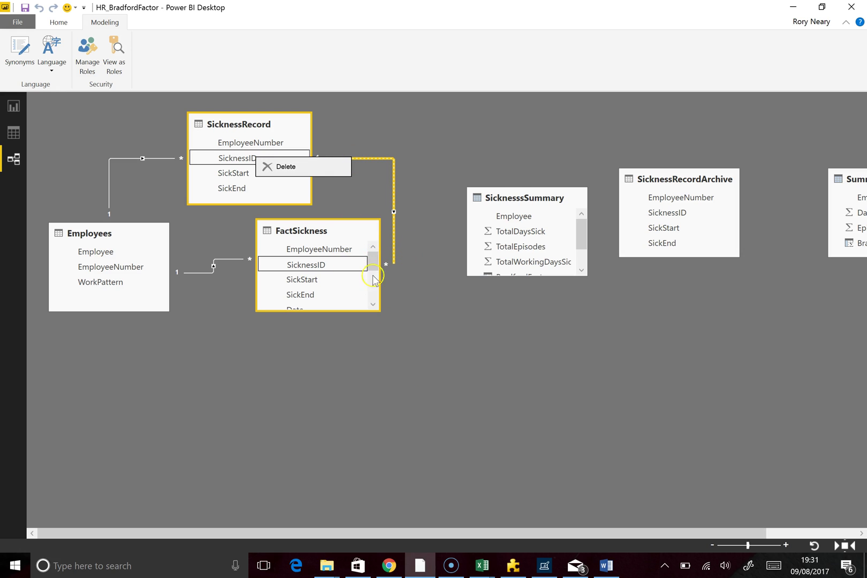
left_click(413, 350)
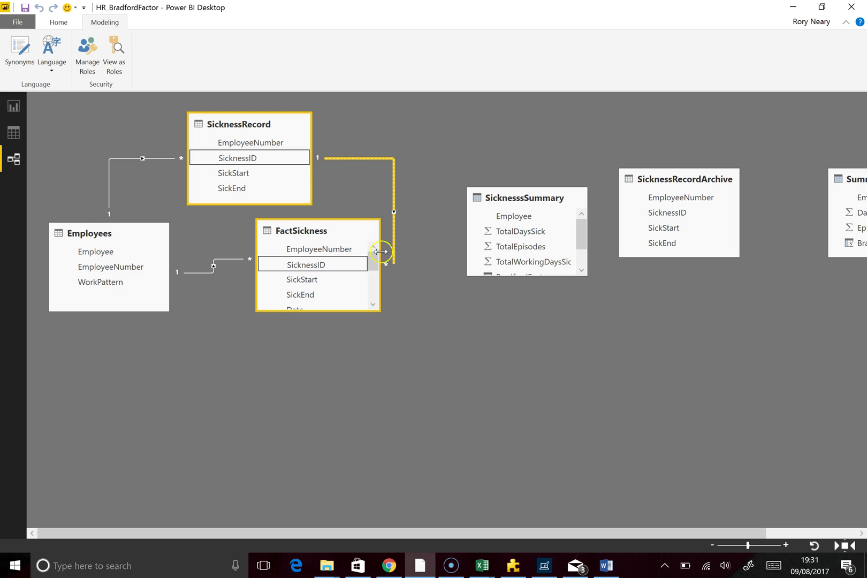
right_click(354, 160)
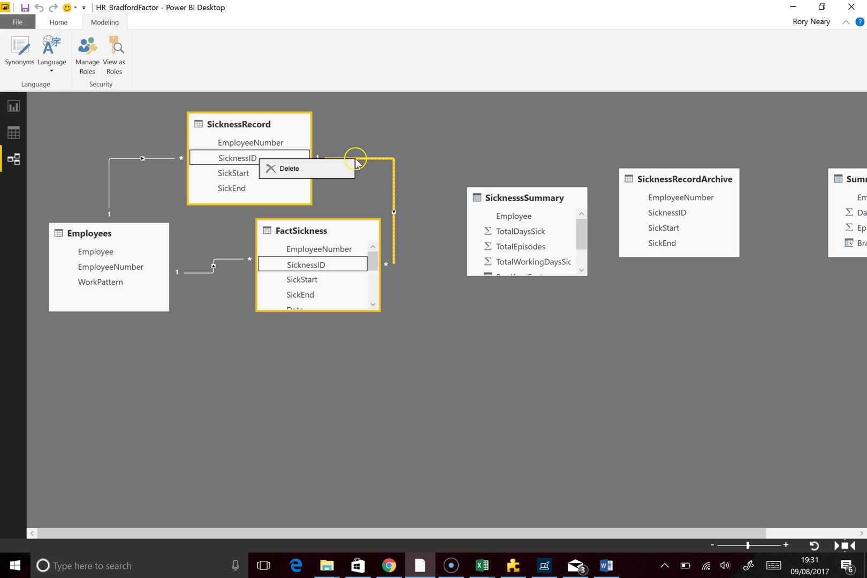
left_click(323, 169)
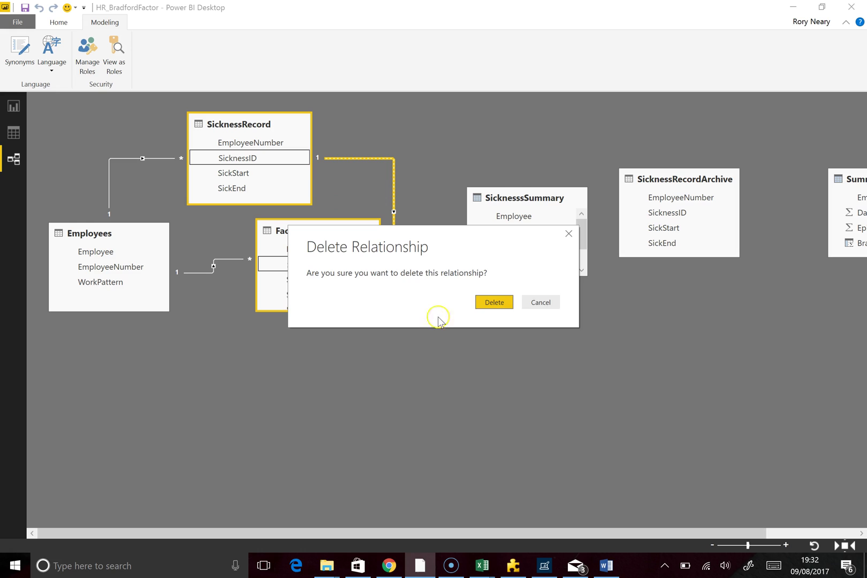
left_click(488, 303)
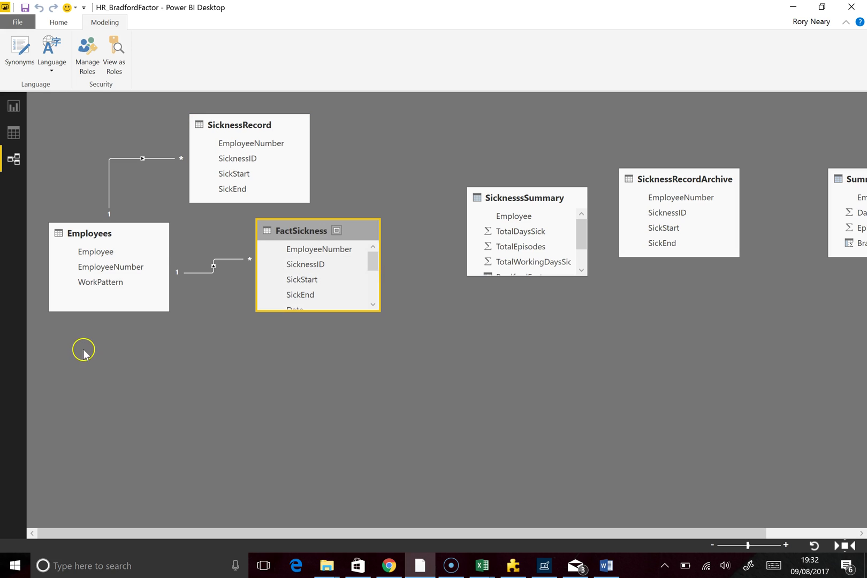
Rearrange the relationship diagram by moving FactSickness lower and placing the Summary2 table beneath Employees
left_click(108, 201)
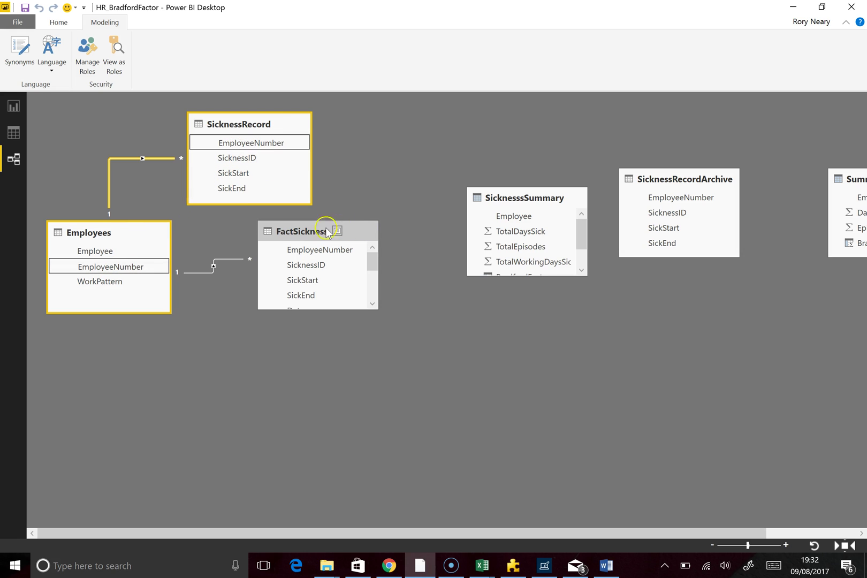
left_click_drag(286, 236, 289, 268)
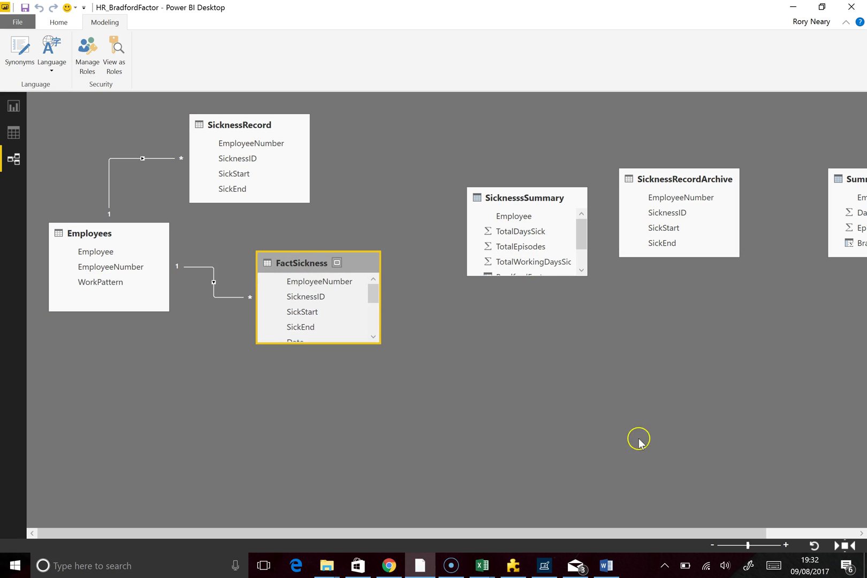
left_click(829, 531)
left_click_drag(762, 180, 469, 325)
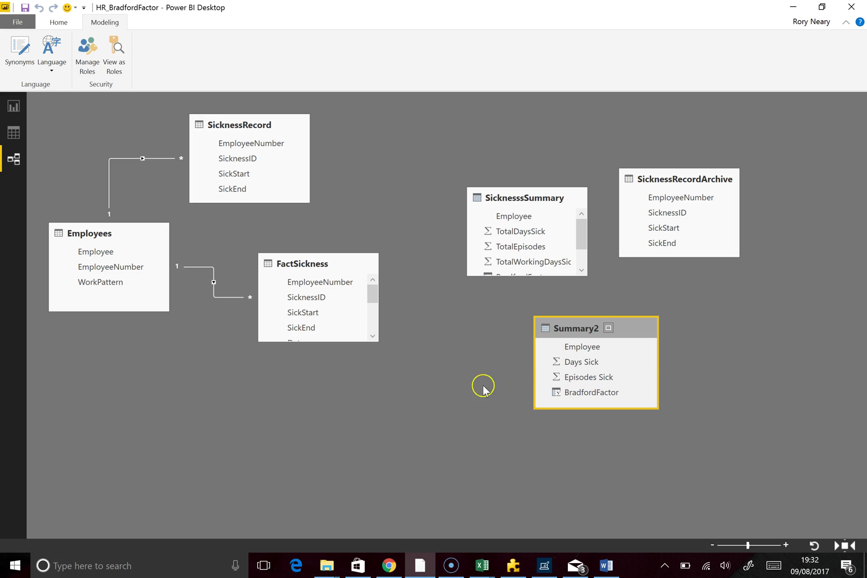
left_click_drag(568, 328, 148, 368)
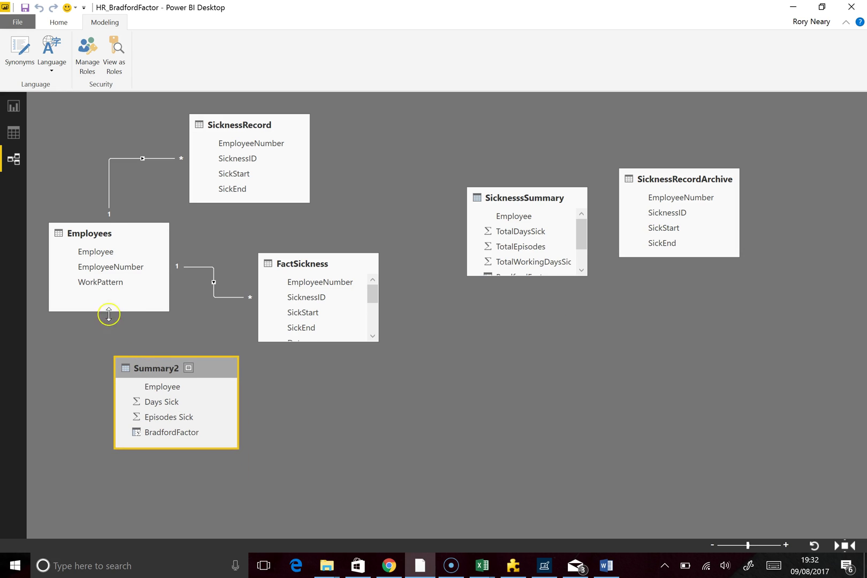
Create a relationship from Employee in Employees to Employee in Summary2, and place Summary2 beneath FactSickness
left_click_drag(102, 256, 155, 388)
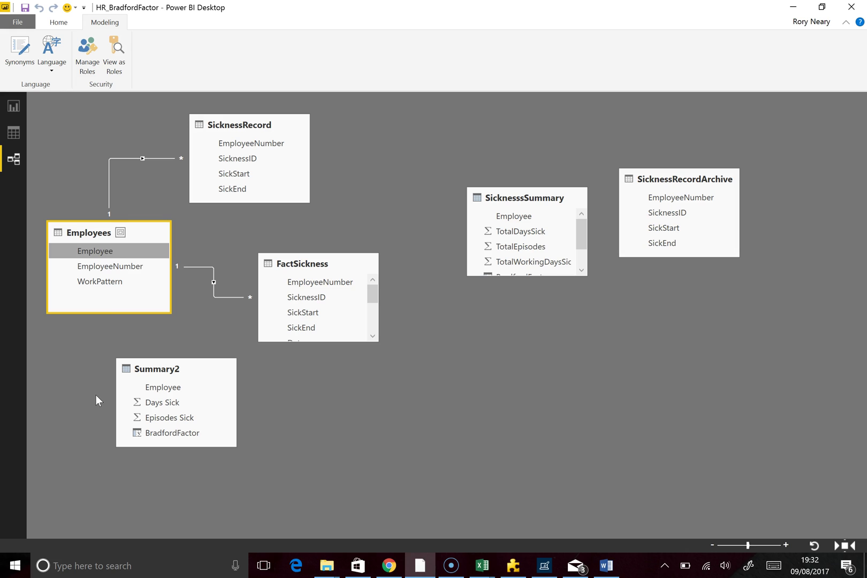
left_click(160, 376)
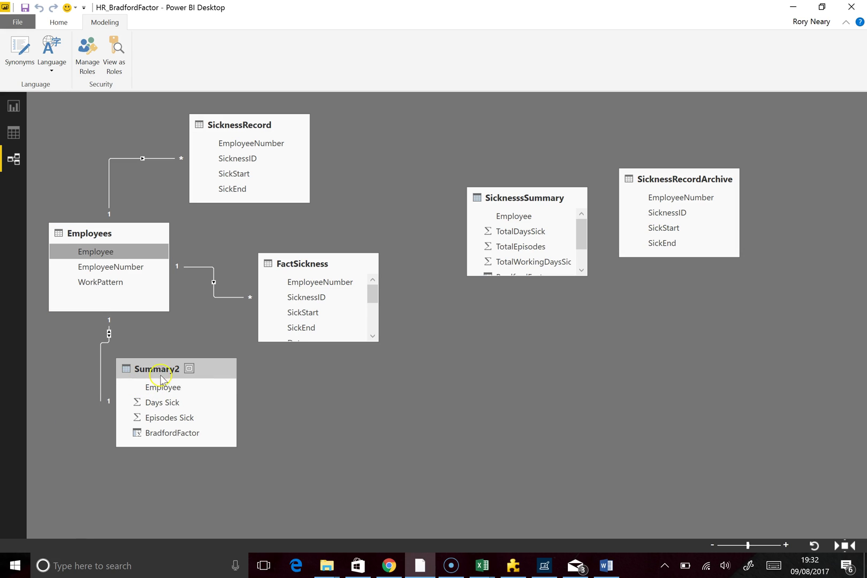
left_click_drag(160, 376, 302, 404)
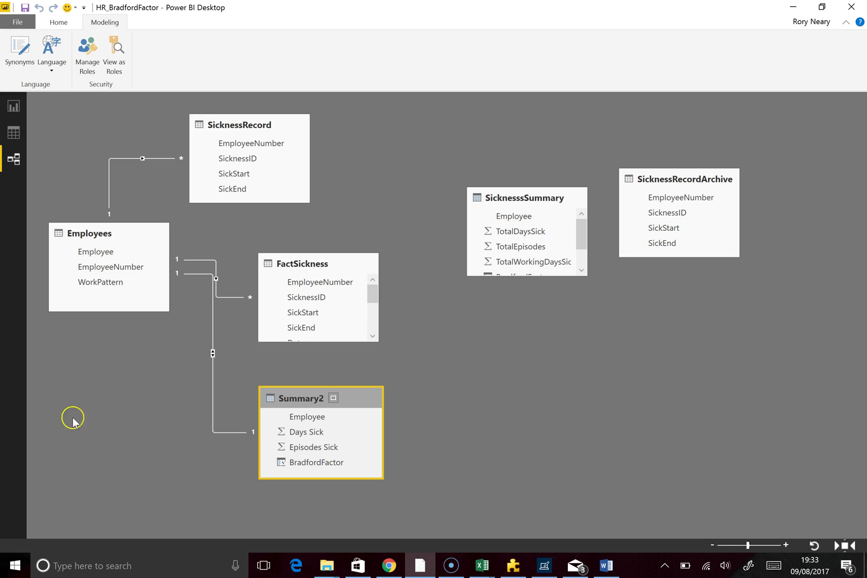
Review the report's Visualisation page and return to the Header page
left_click(13, 106)
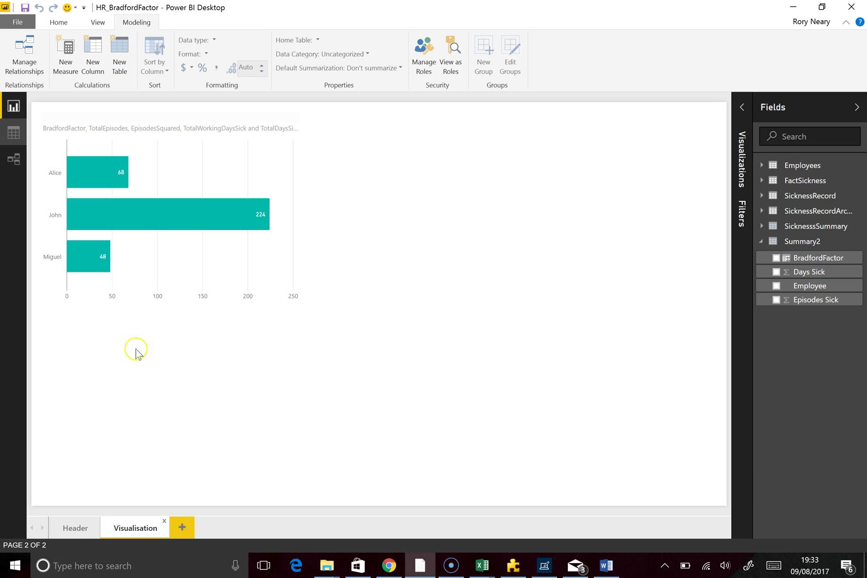
left_click(76, 528)
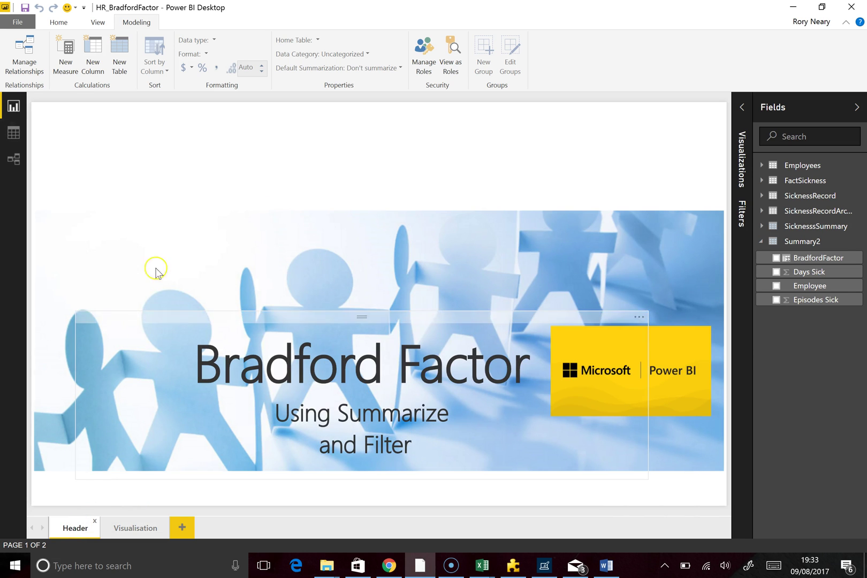